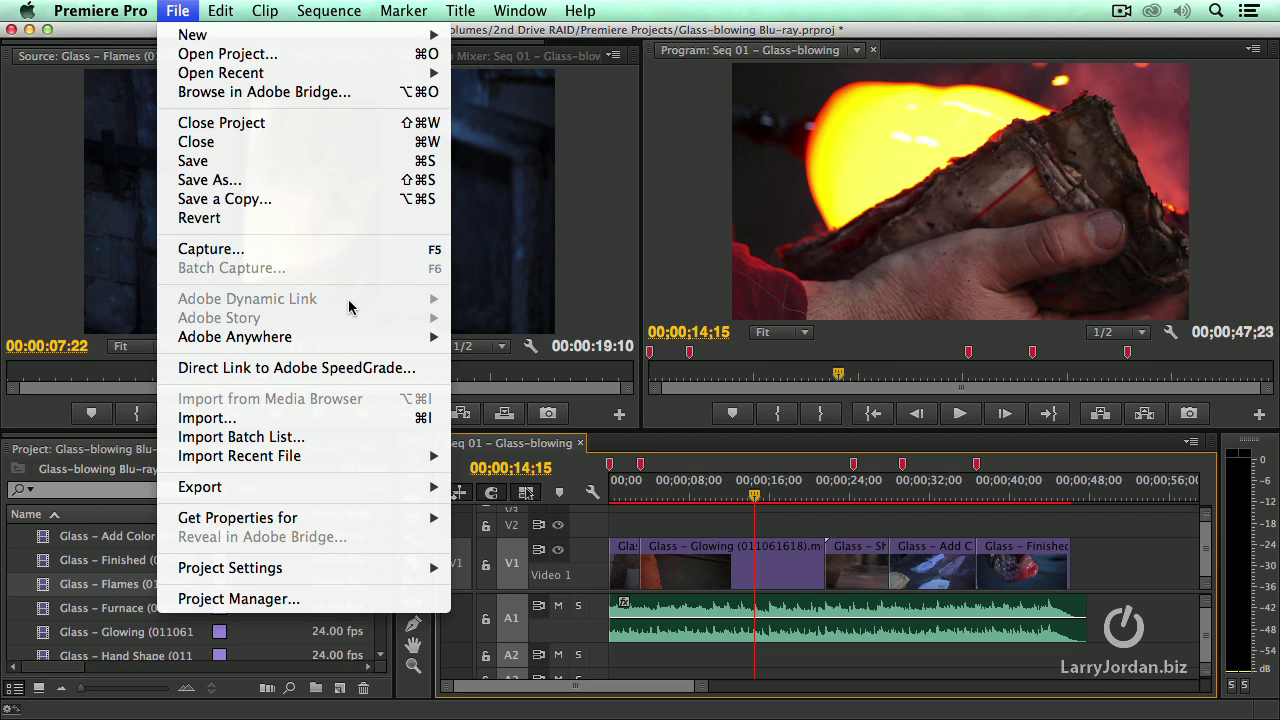
# Open the media export settings for the Seq 01 - Glass-blowing sequence
pyautogui.moveTo(330, 487)
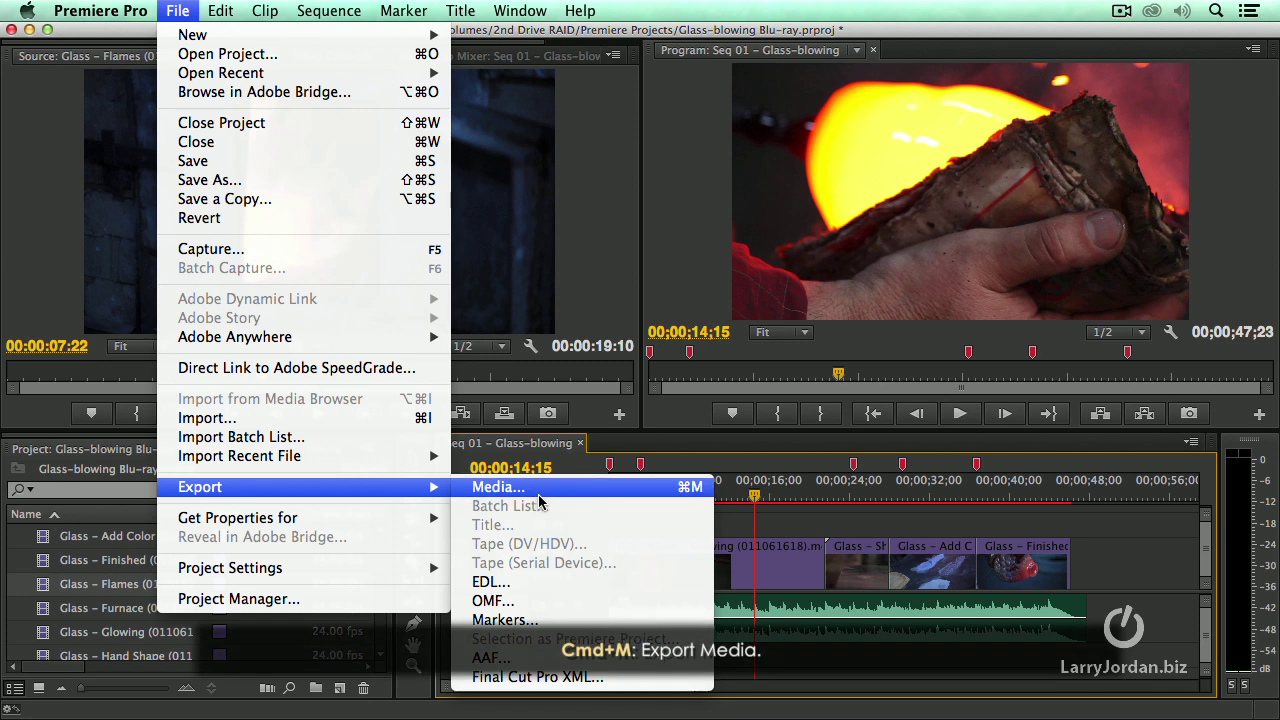
pyautogui.click(625, 495)
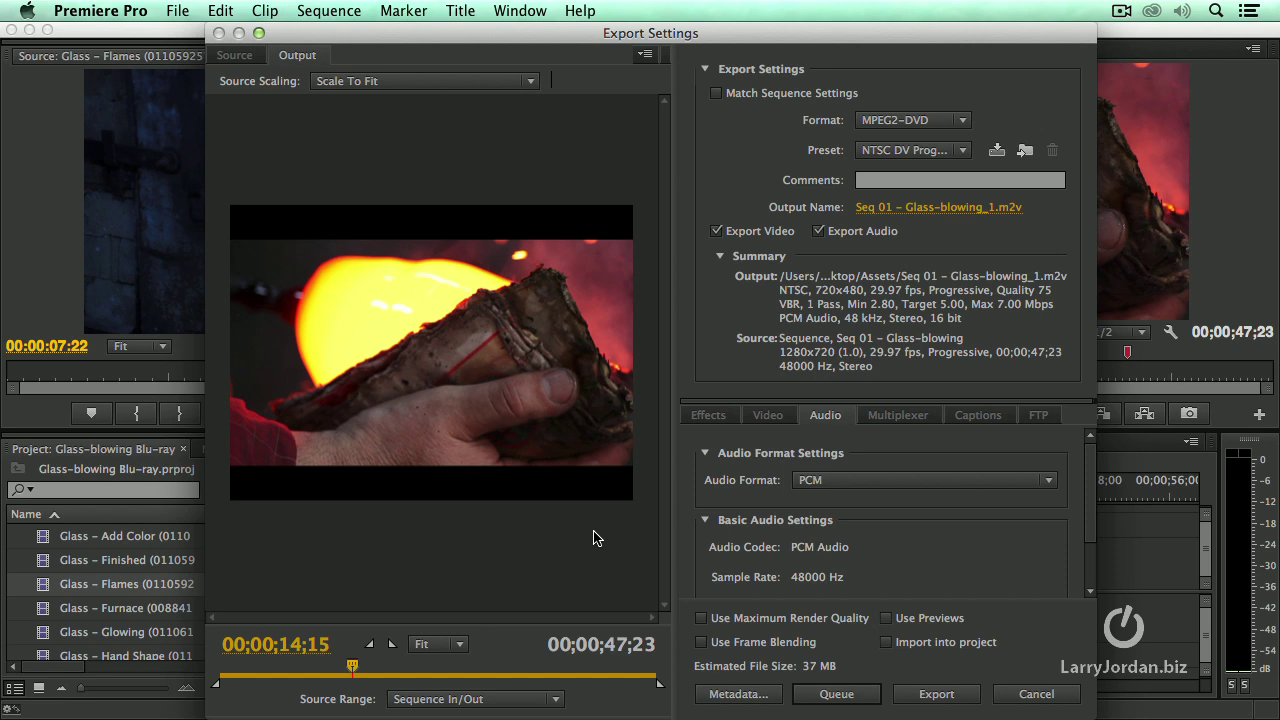
# Try matching the export to the sequence settings, examine the video and audio settings, and turn the option off again
pyautogui.click(716, 93)
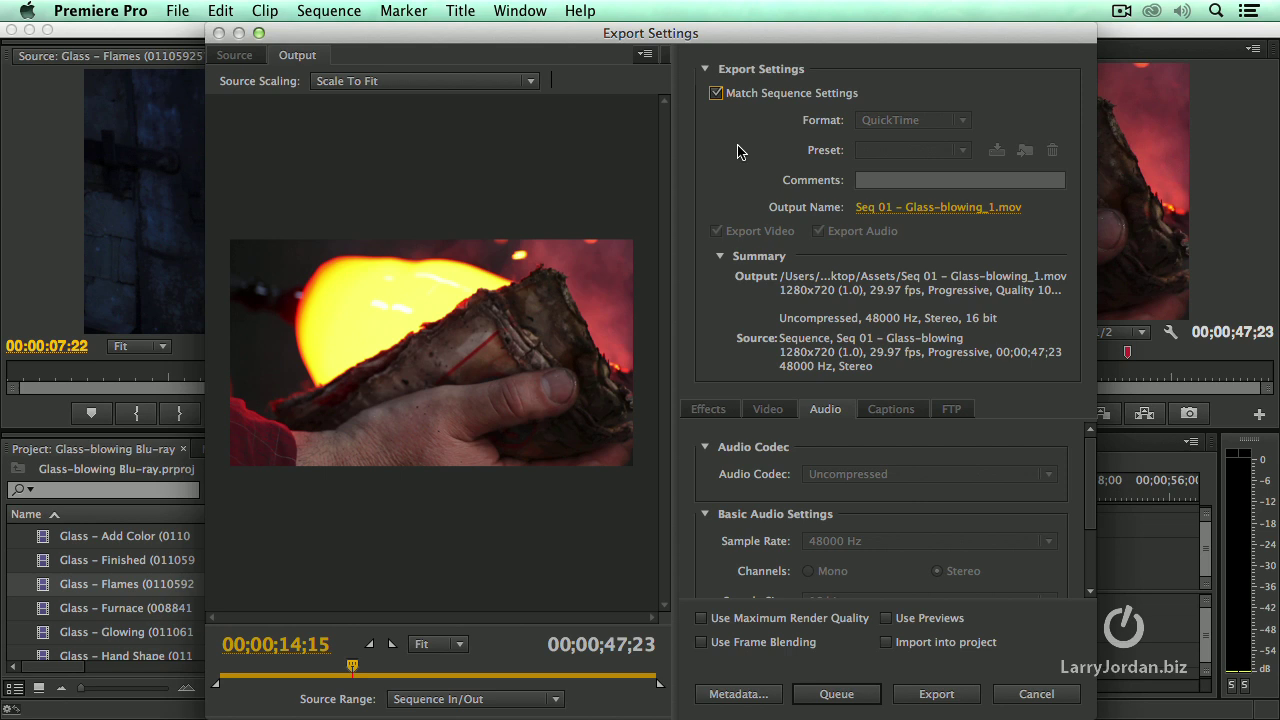
pyautogui.click(766, 412)
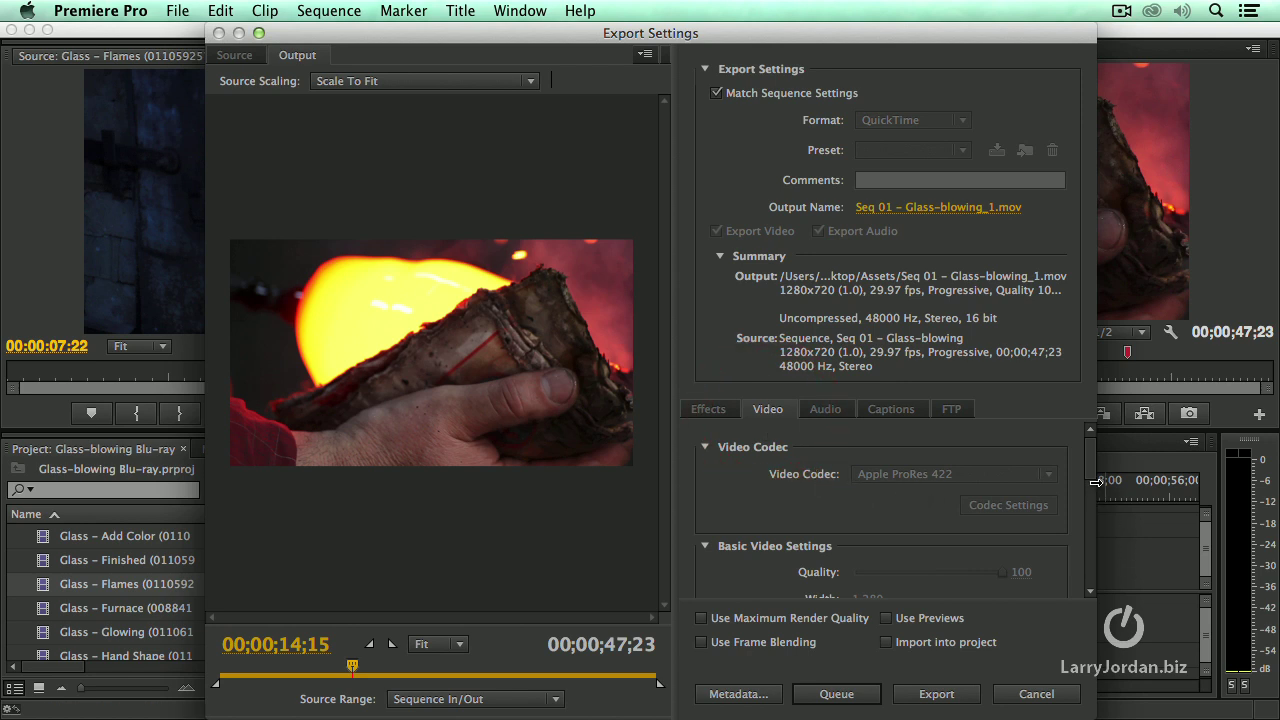
pyautogui.moveTo(1087, 466); pyautogui.dragTo(1088, 506)
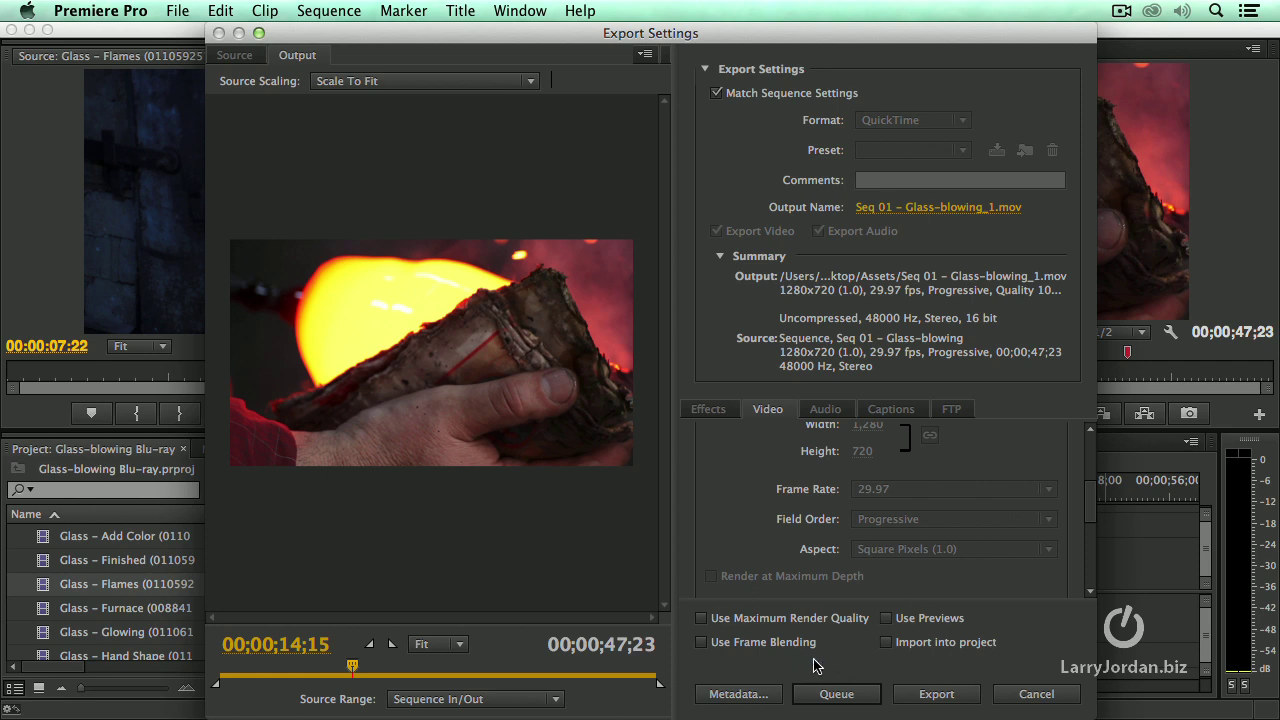
pyautogui.click(824, 411)
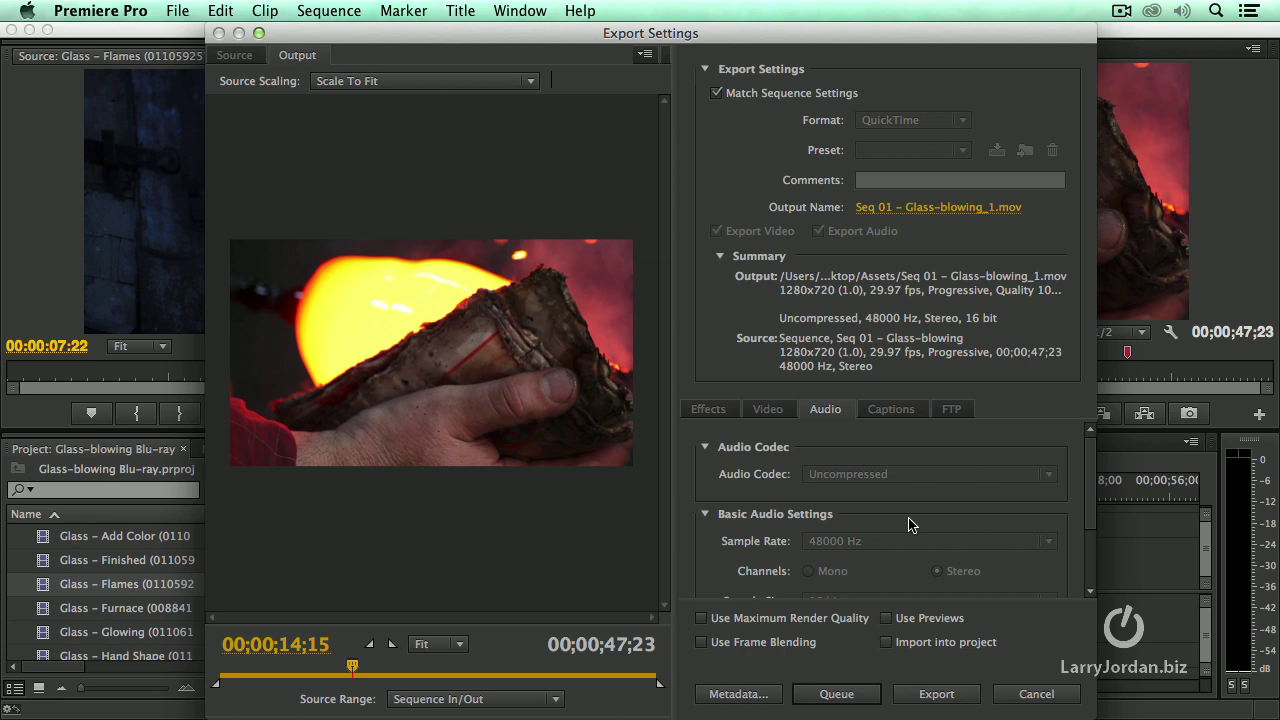
pyautogui.click(752, 93)
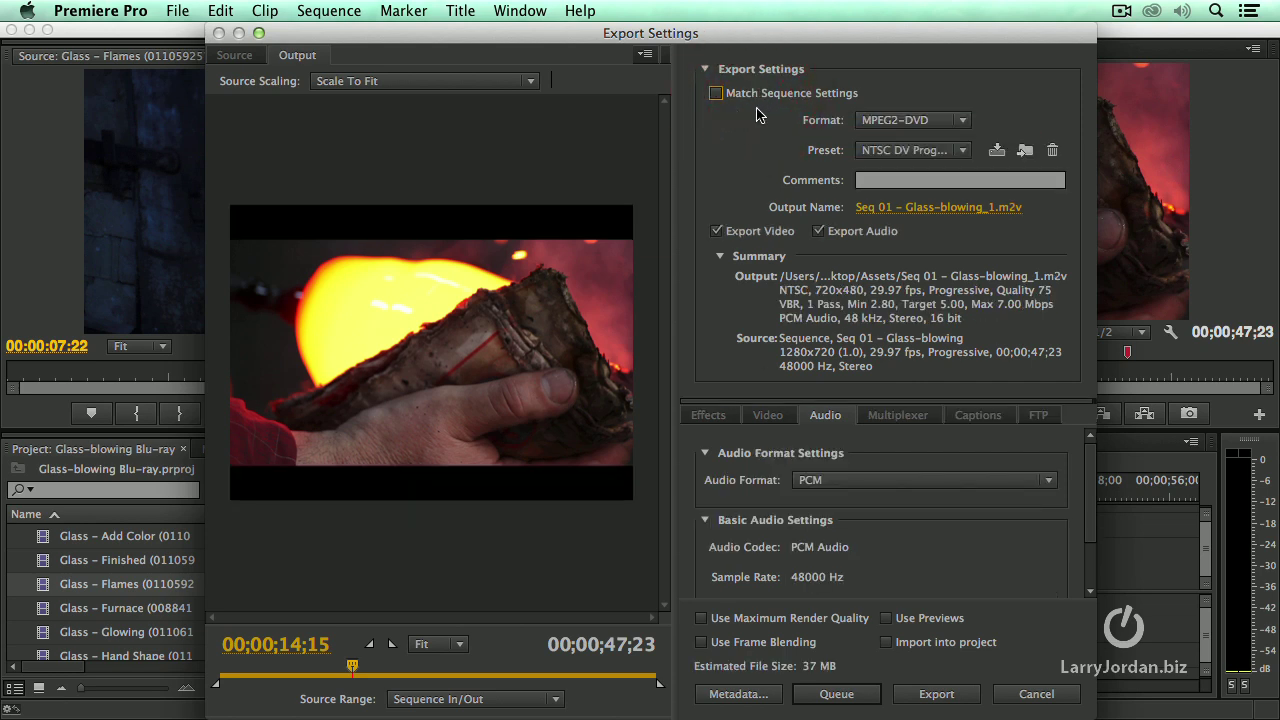
# Choose MPEG2-DVD as the export format and look over its video and audio settings
pyautogui.click(922, 124)
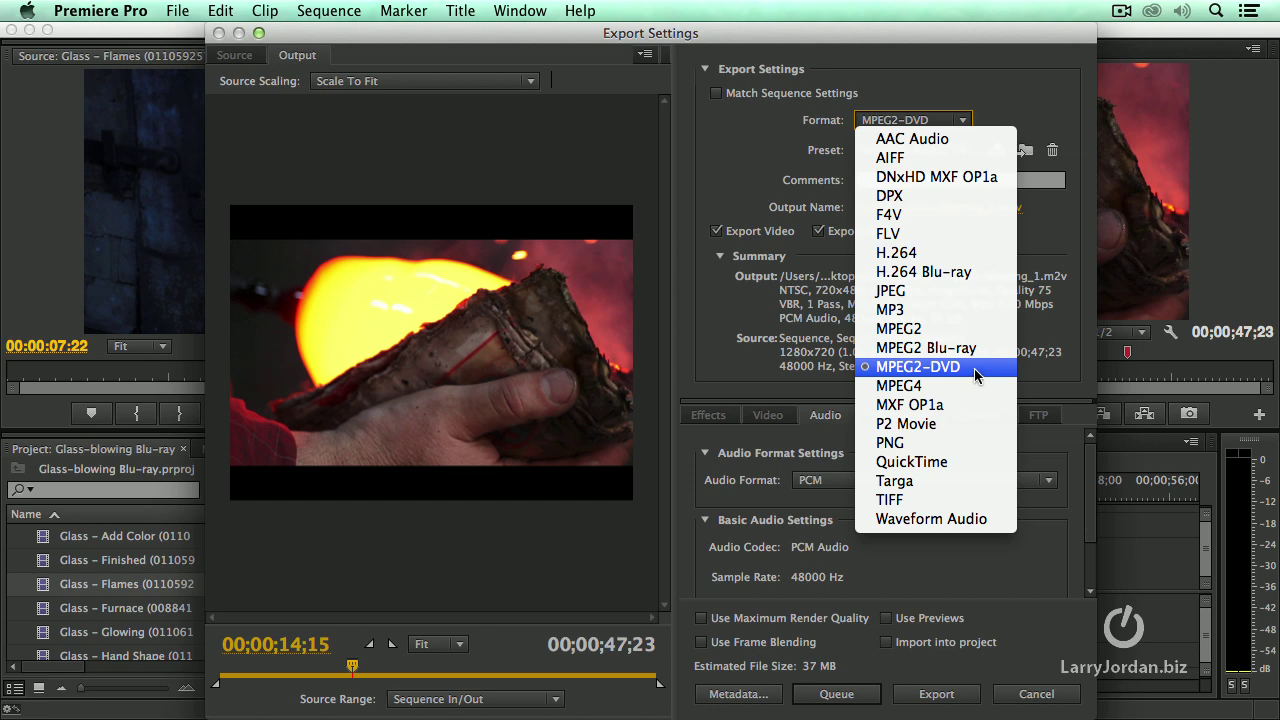
pyautogui.click(974, 368)
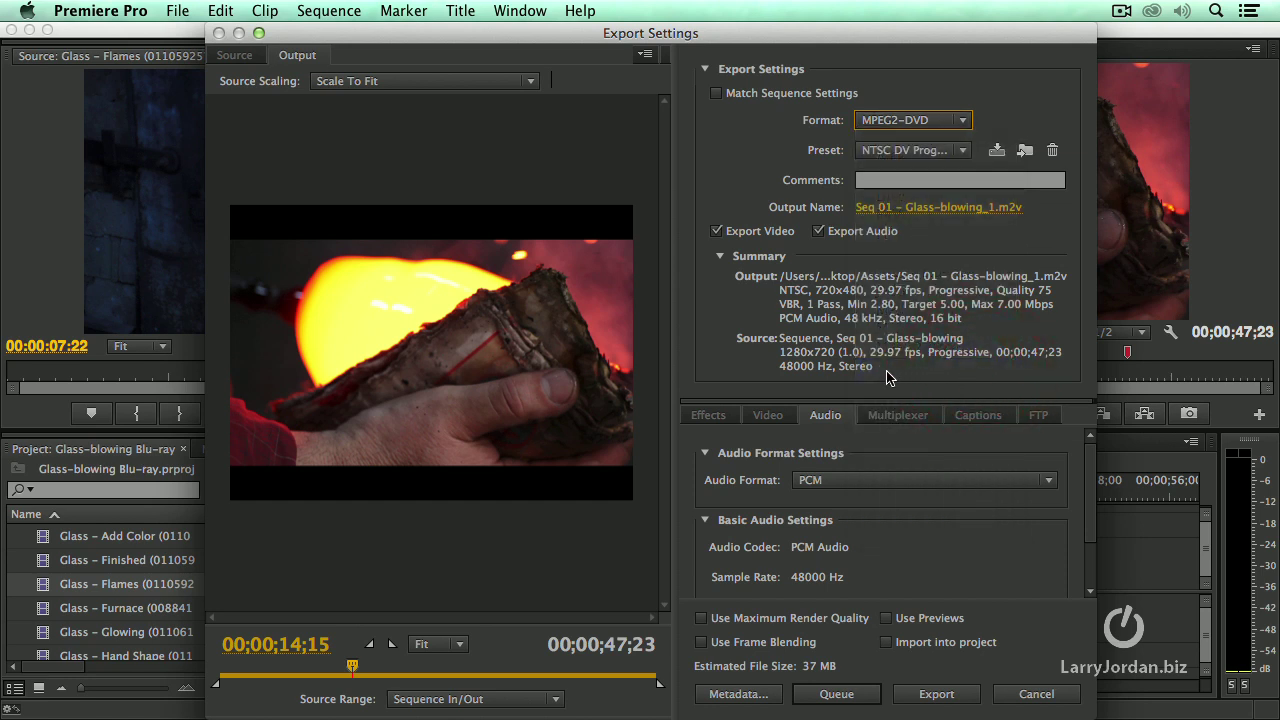
pyautogui.click(765, 415)
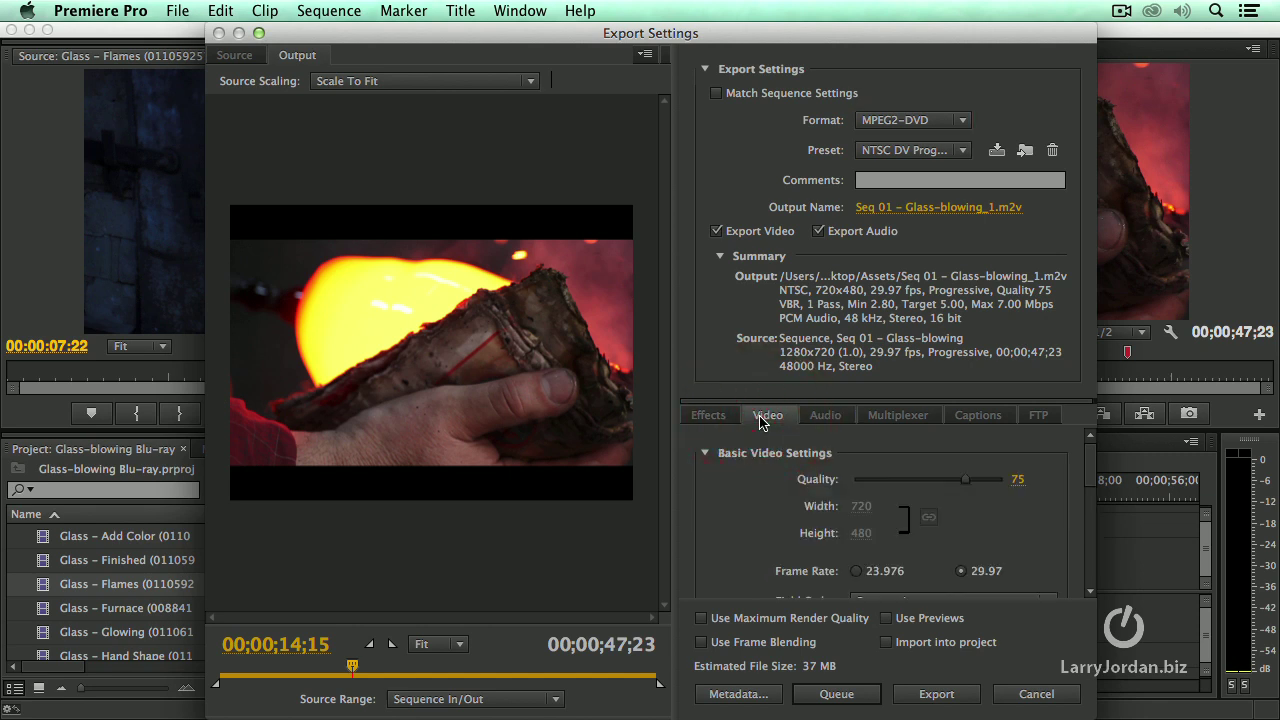
pyautogui.click(827, 417)
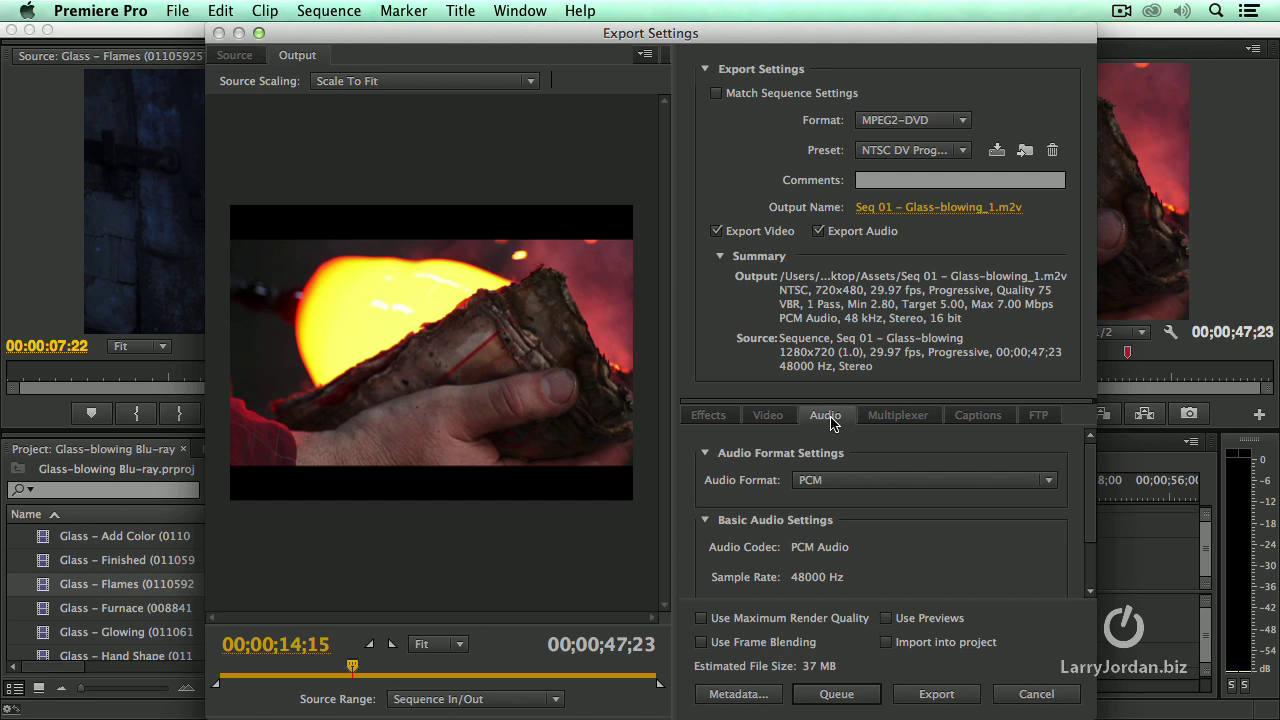
# Set the DVD video aspect ratio to Widescreen and review the TV standard, bitrate and GOP settings
pyautogui.click(767, 416)
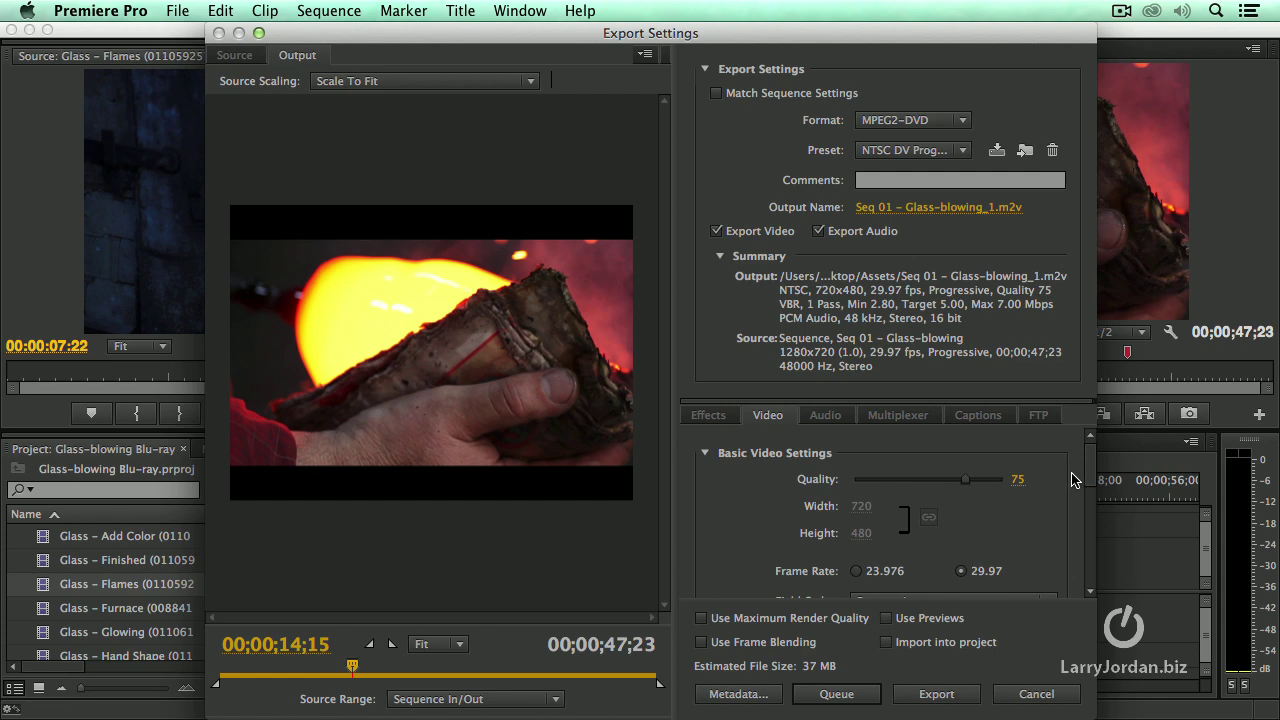
pyautogui.scroll(-3, 1072, 480)
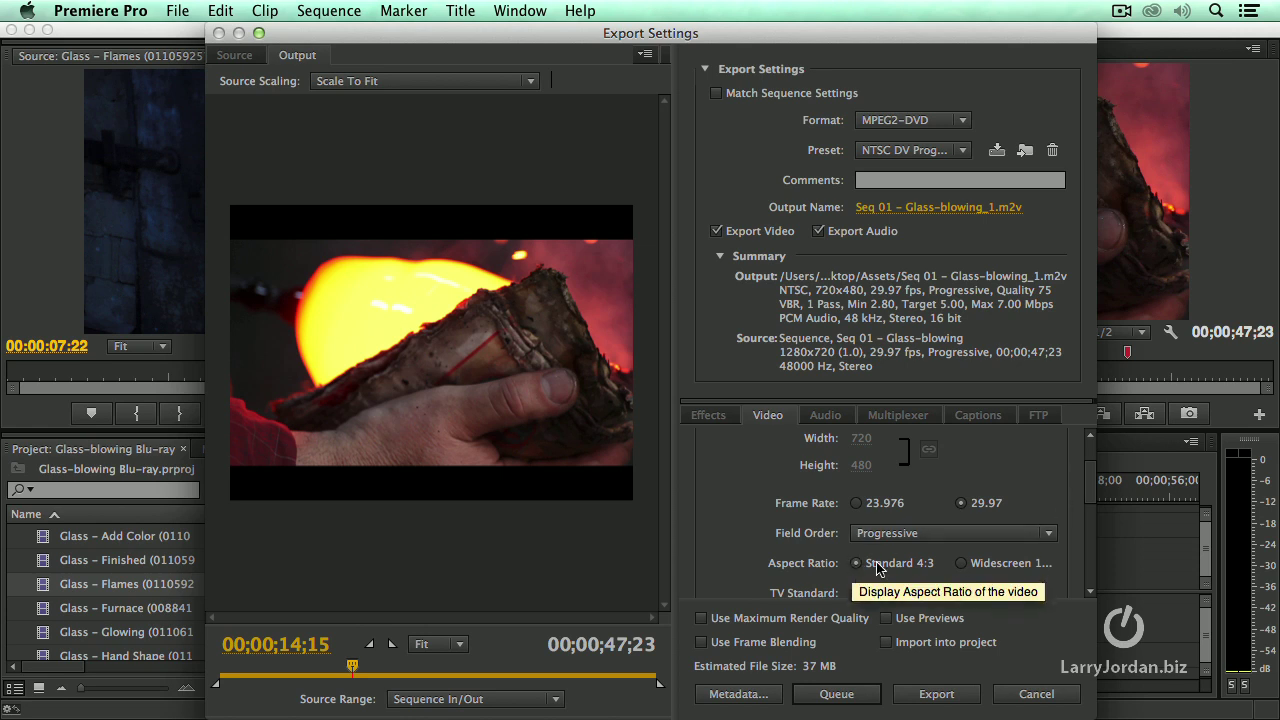
pyautogui.click(966, 566)
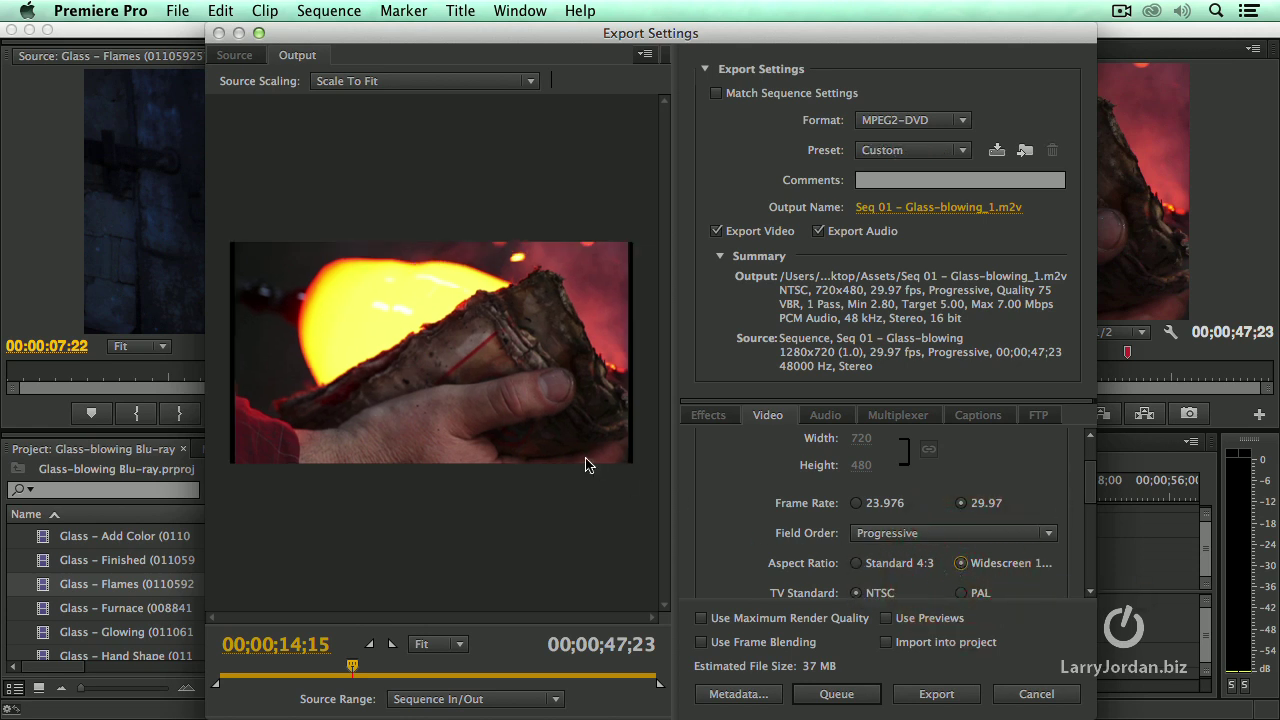
pyautogui.click(868, 566)
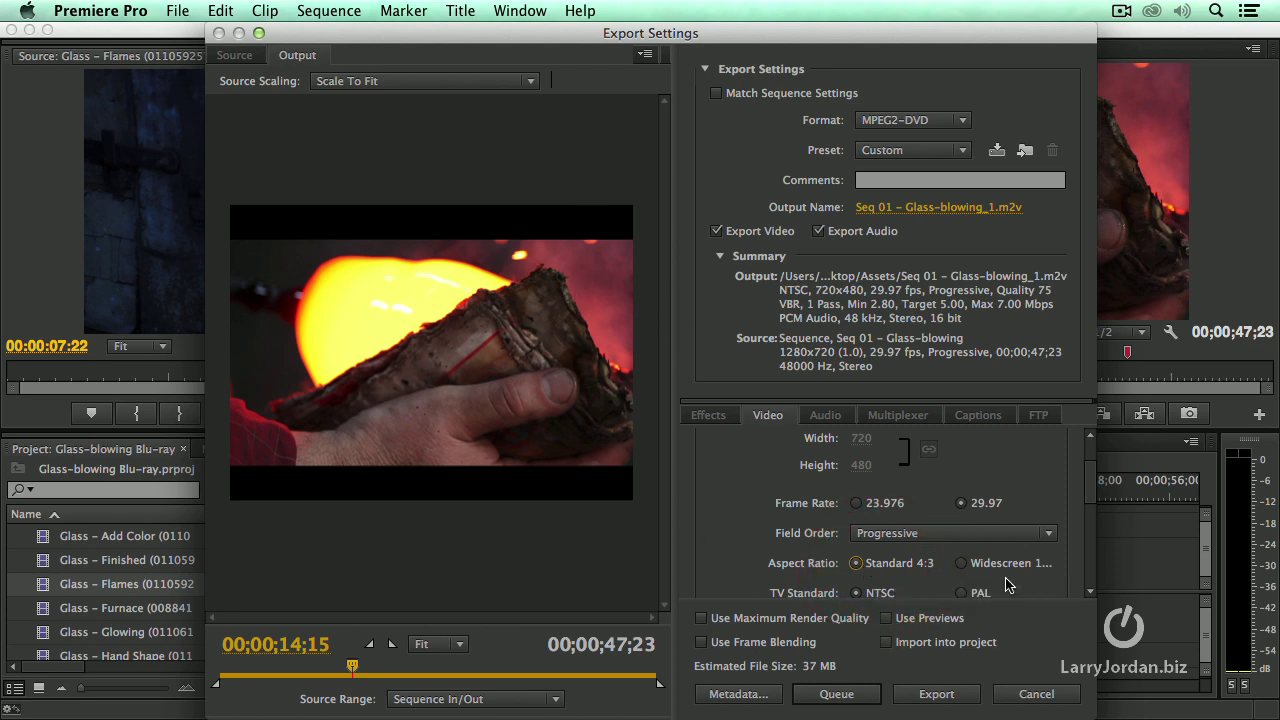
pyautogui.click(961, 565)
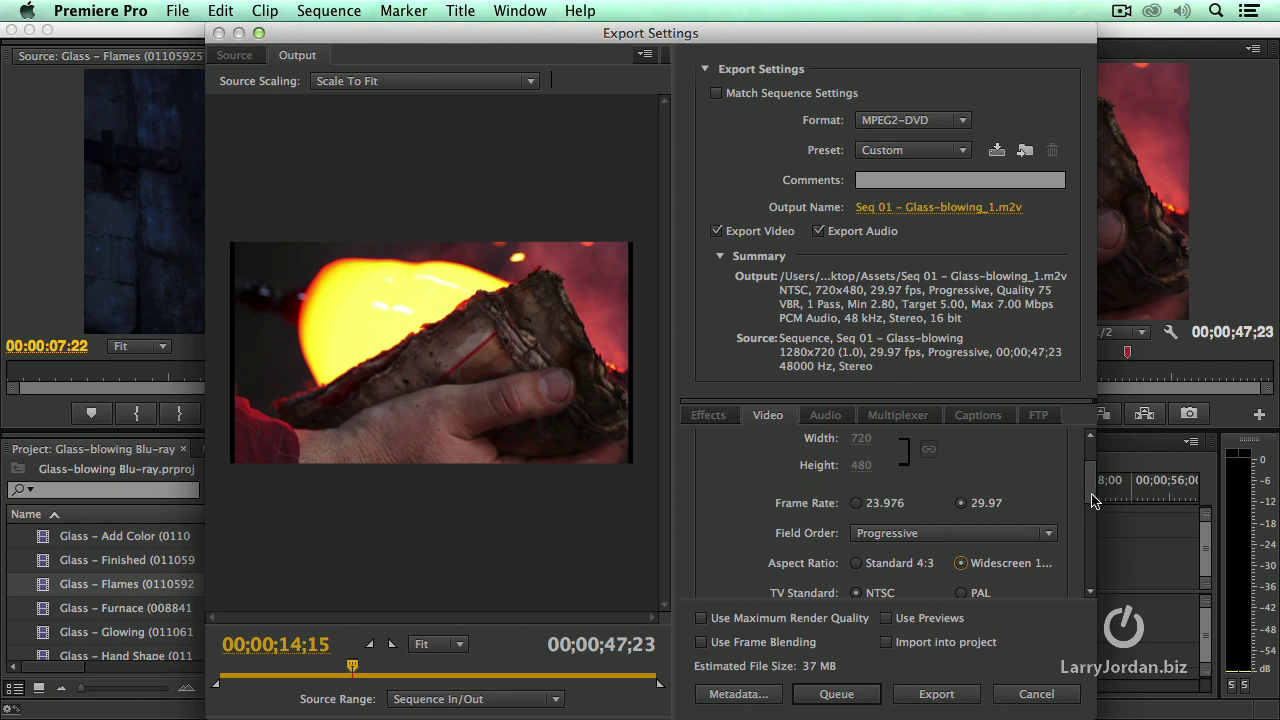
pyautogui.moveTo(1090, 490); pyautogui.dragTo(1090, 514)
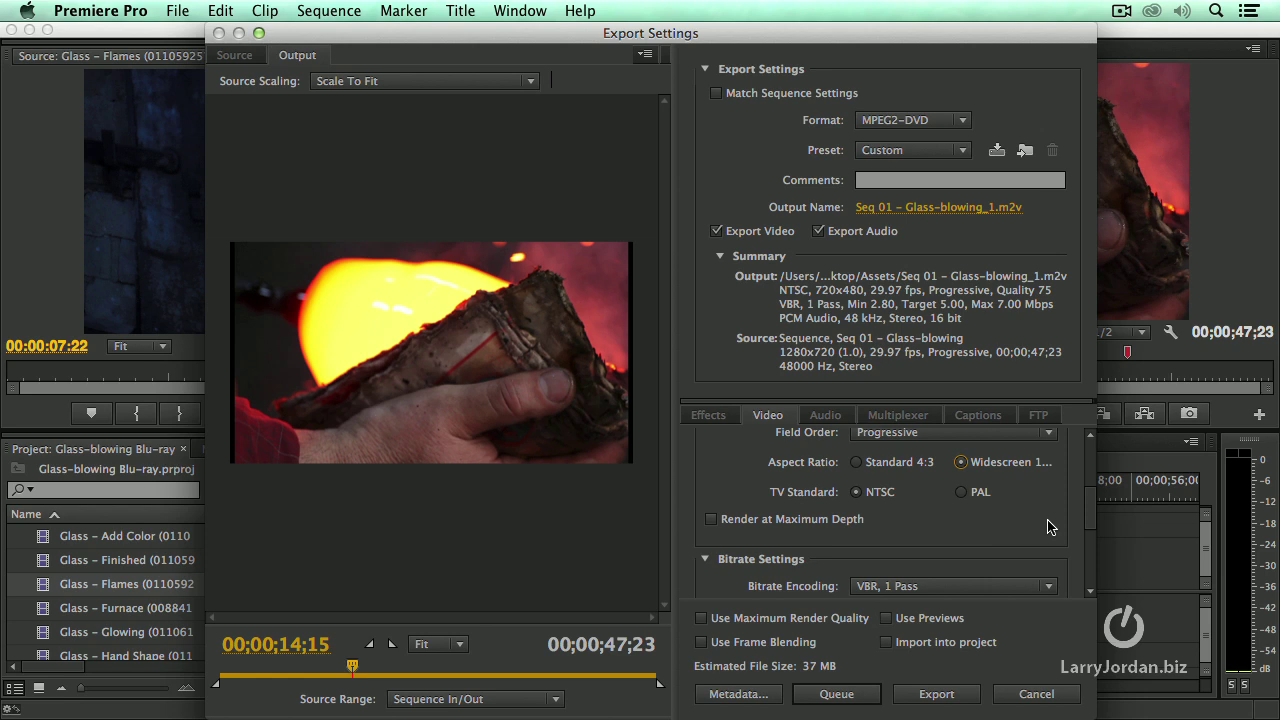
pyautogui.scroll(-2, 1046, 523)
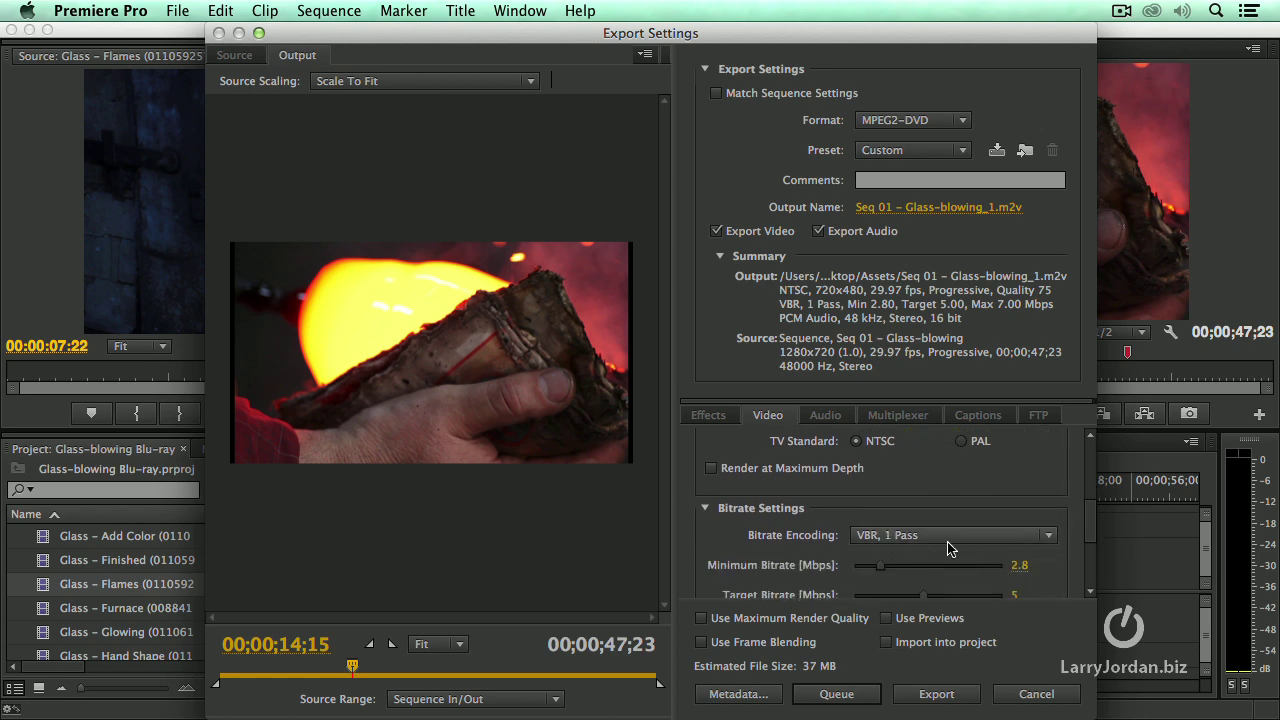
pyautogui.moveTo(1090, 522); pyautogui.dragTo(1092, 552)
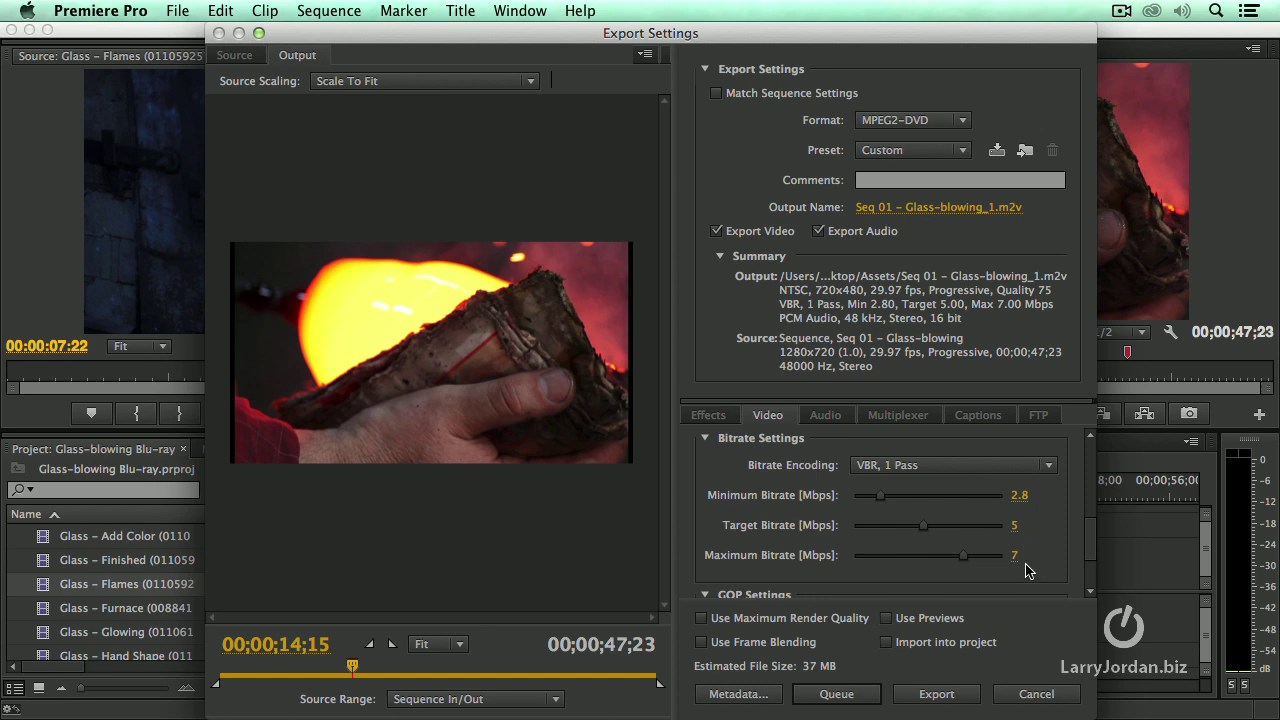
pyautogui.scroll(-3, 1052, 556)
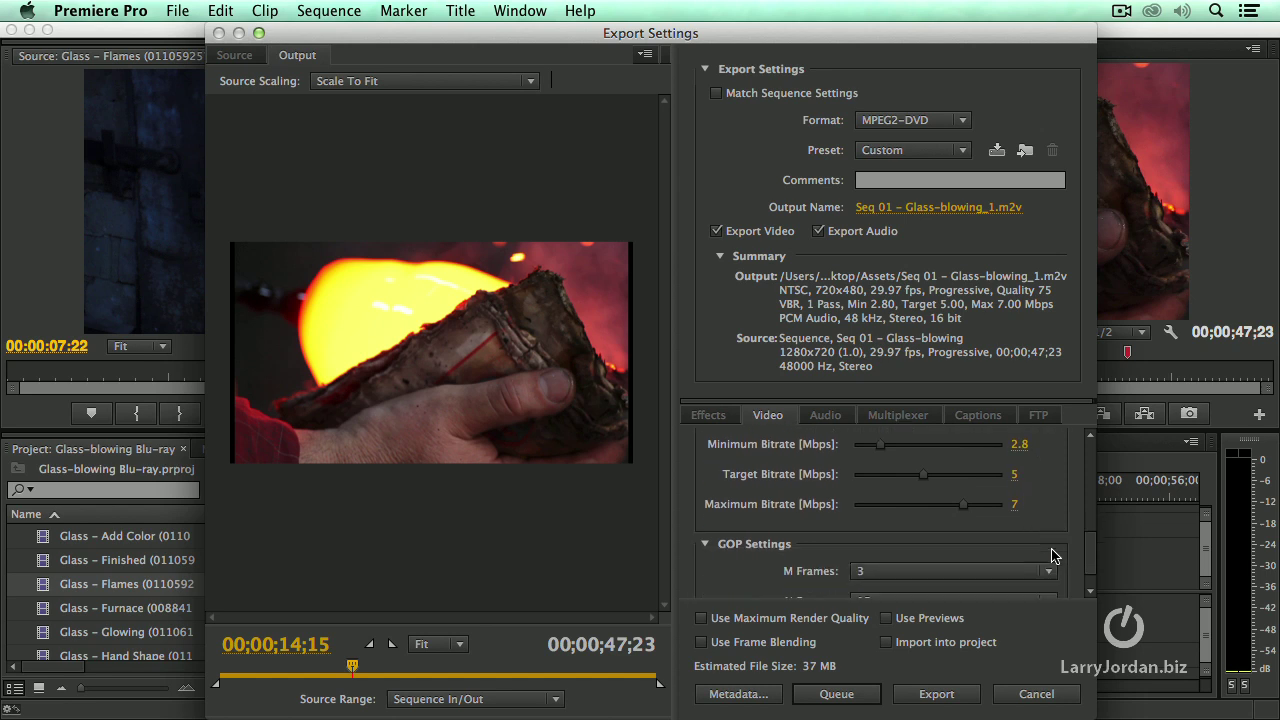
pyautogui.scroll(-1, 1052, 556)
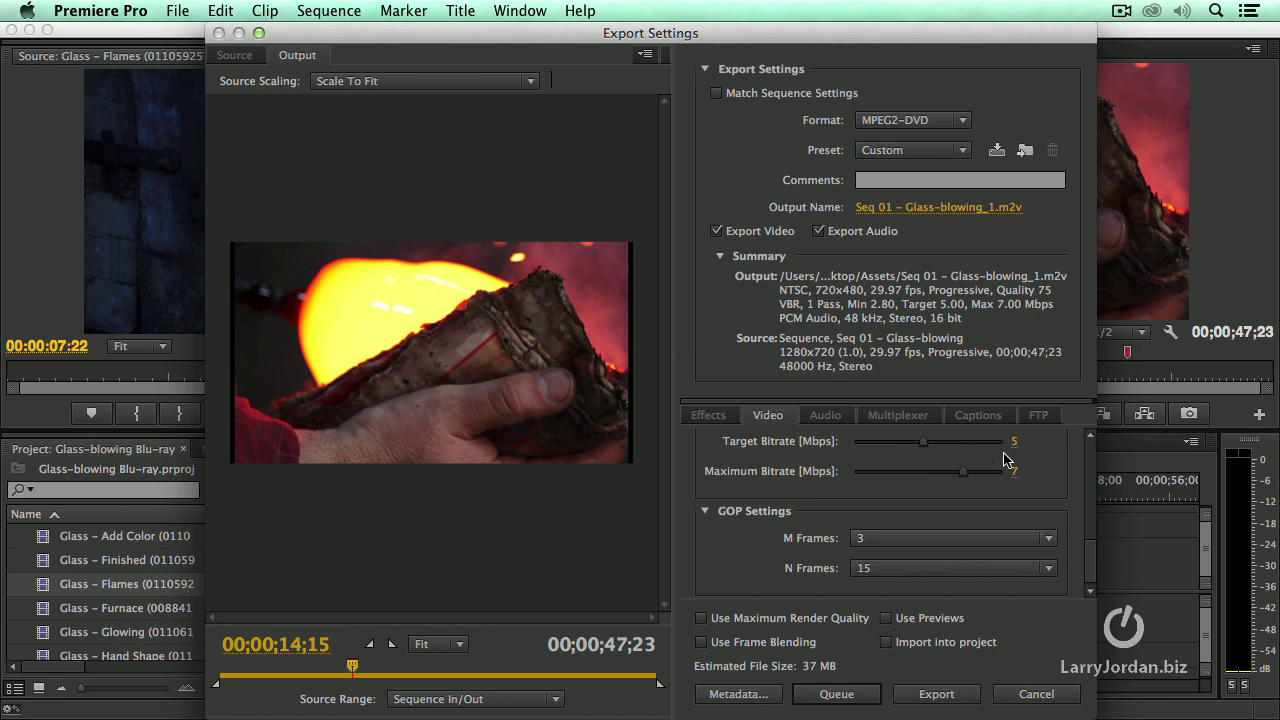
# Set the DVD audio format to Dolby Digital with a bitrate of 192 kbps
pyautogui.click(838, 422)
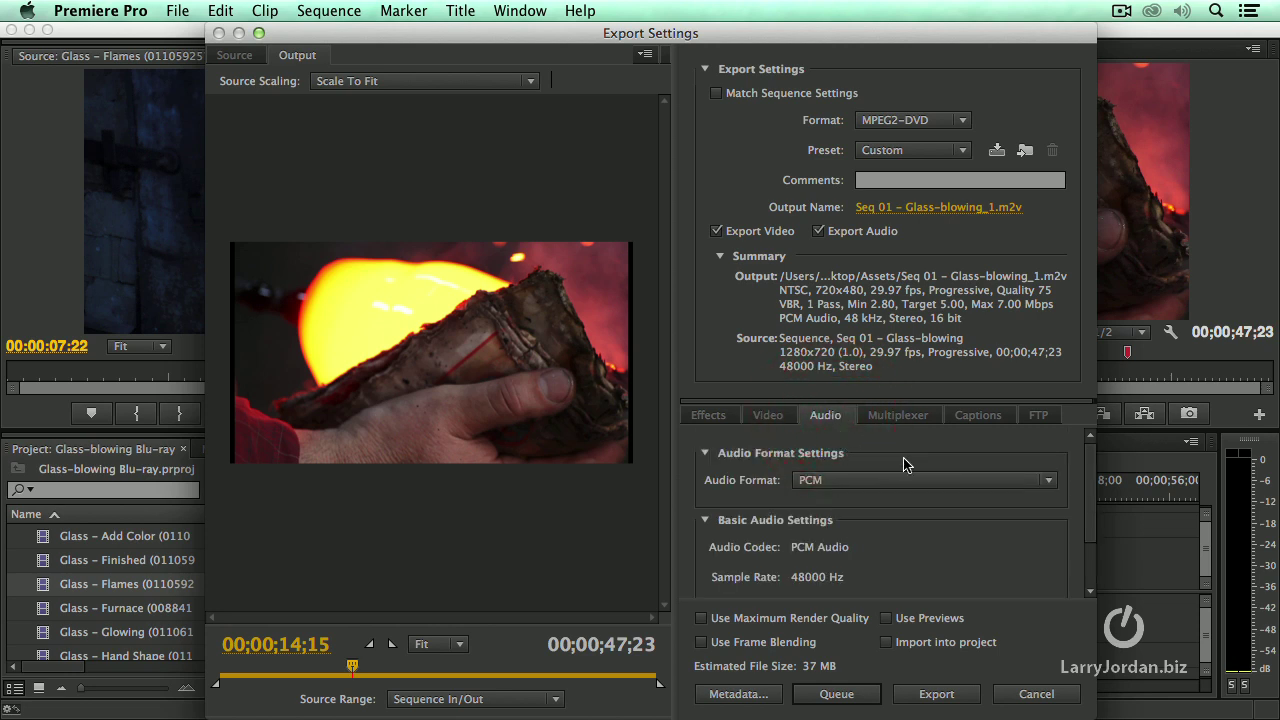
pyautogui.click(965, 490)
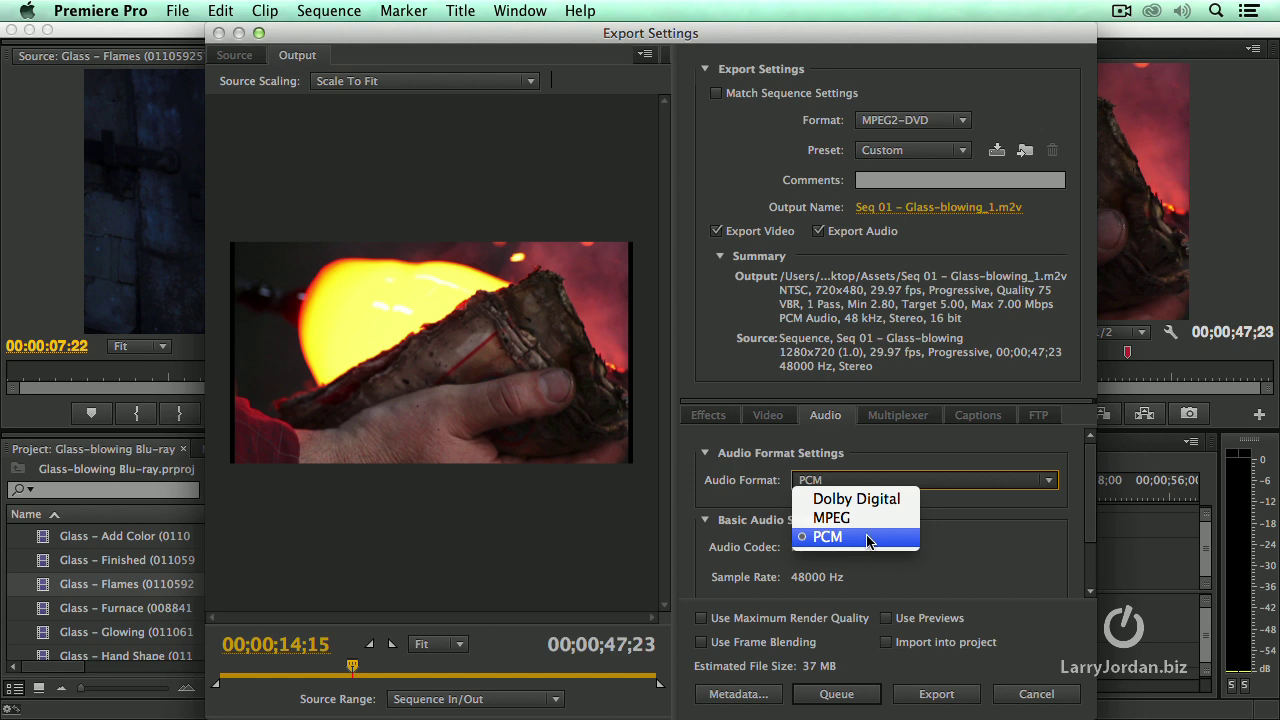
pyautogui.click(880, 500)
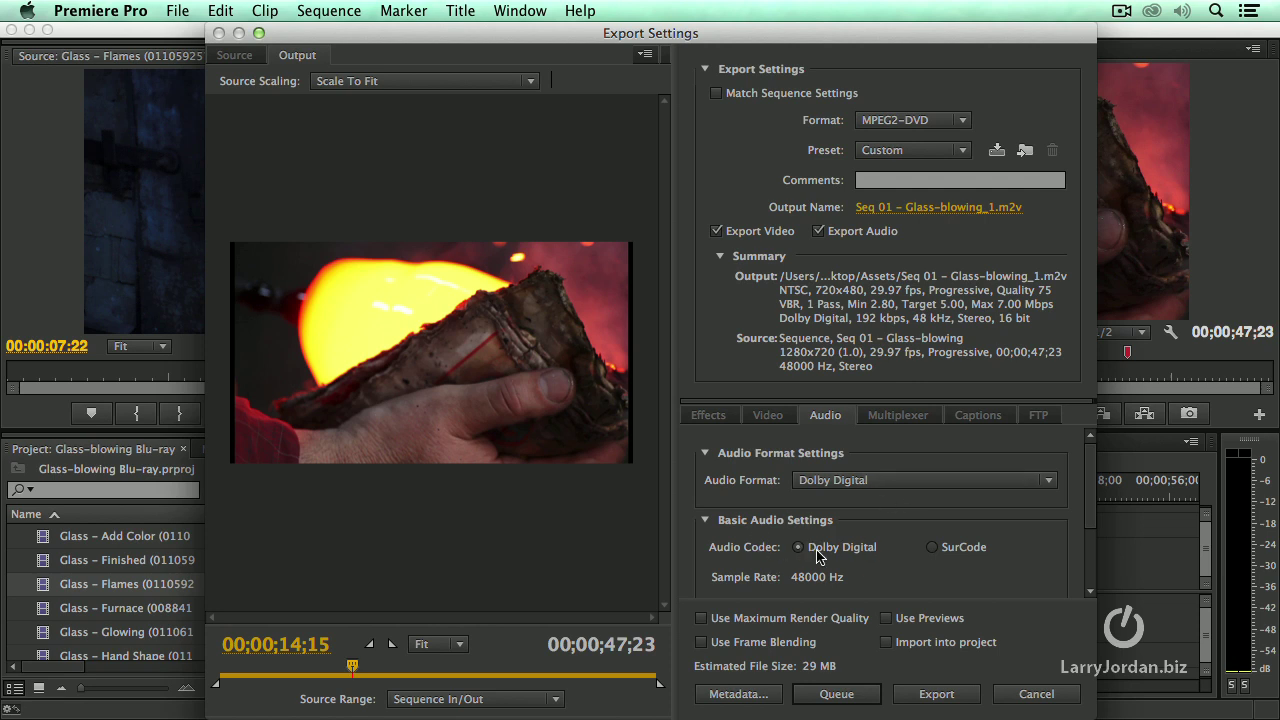
pyautogui.scroll(-2, 912, 545)
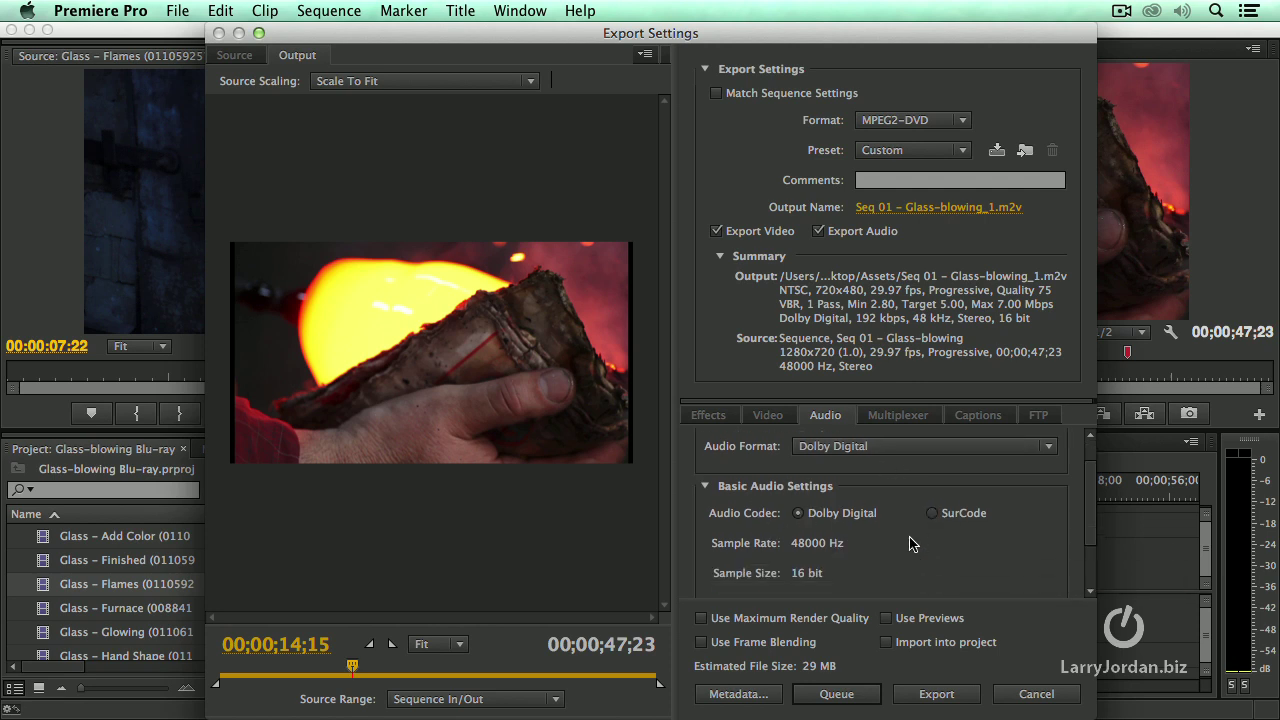
pyautogui.scroll(-4, 885, 572)
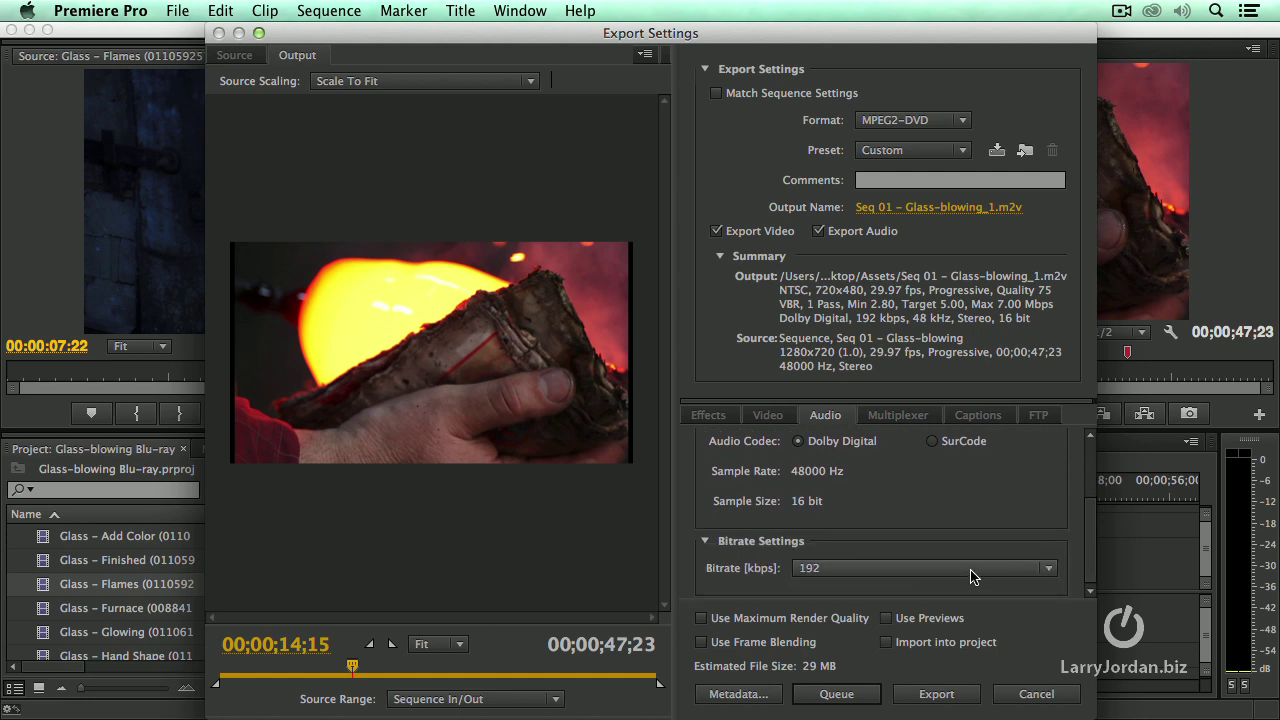
pyautogui.click(970, 577)
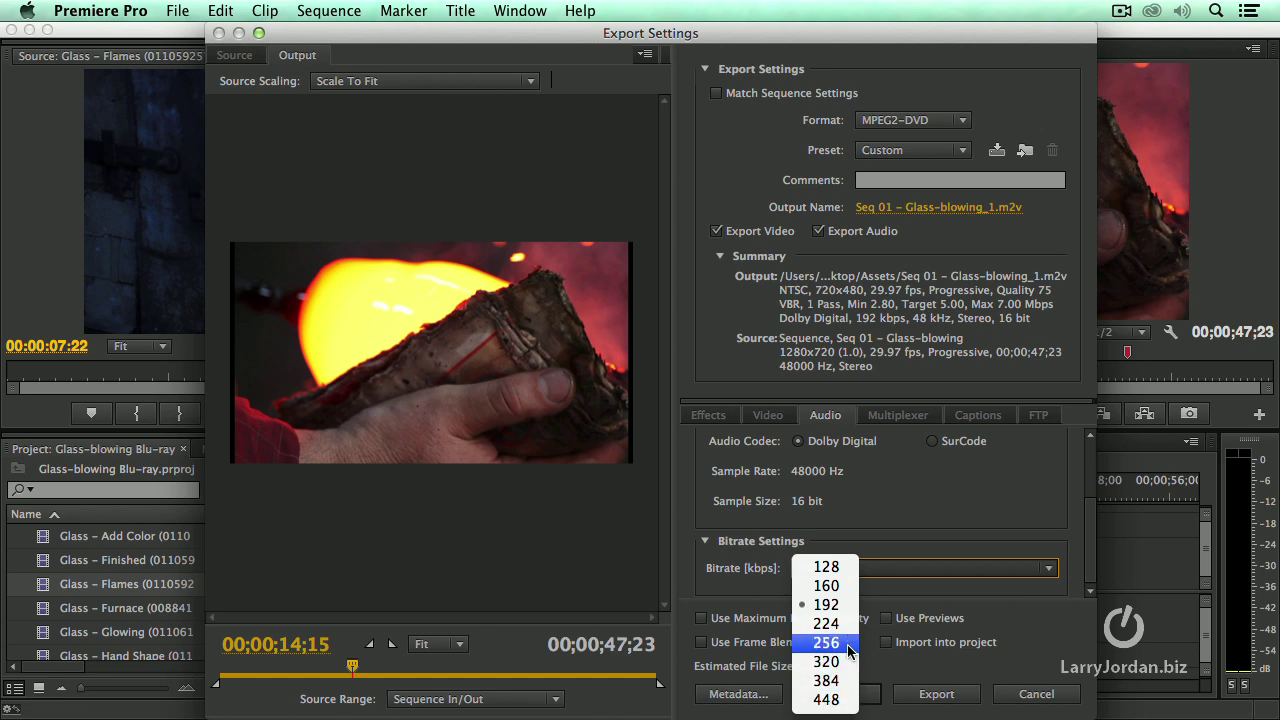
pyautogui.click(848, 606)
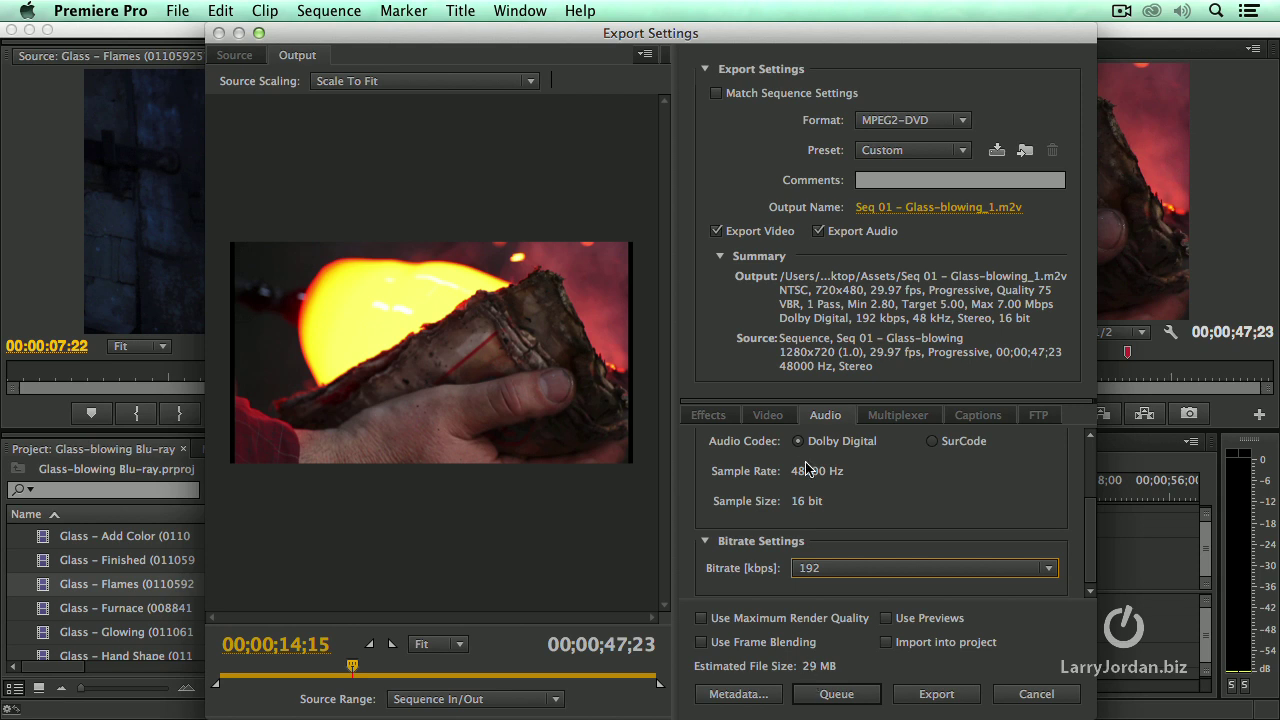
# Change the export format to H.264 Blu-ray and set its video dimensions to 1280 x 720
pyautogui.click(775, 418)
pyautogui.click(912, 122)
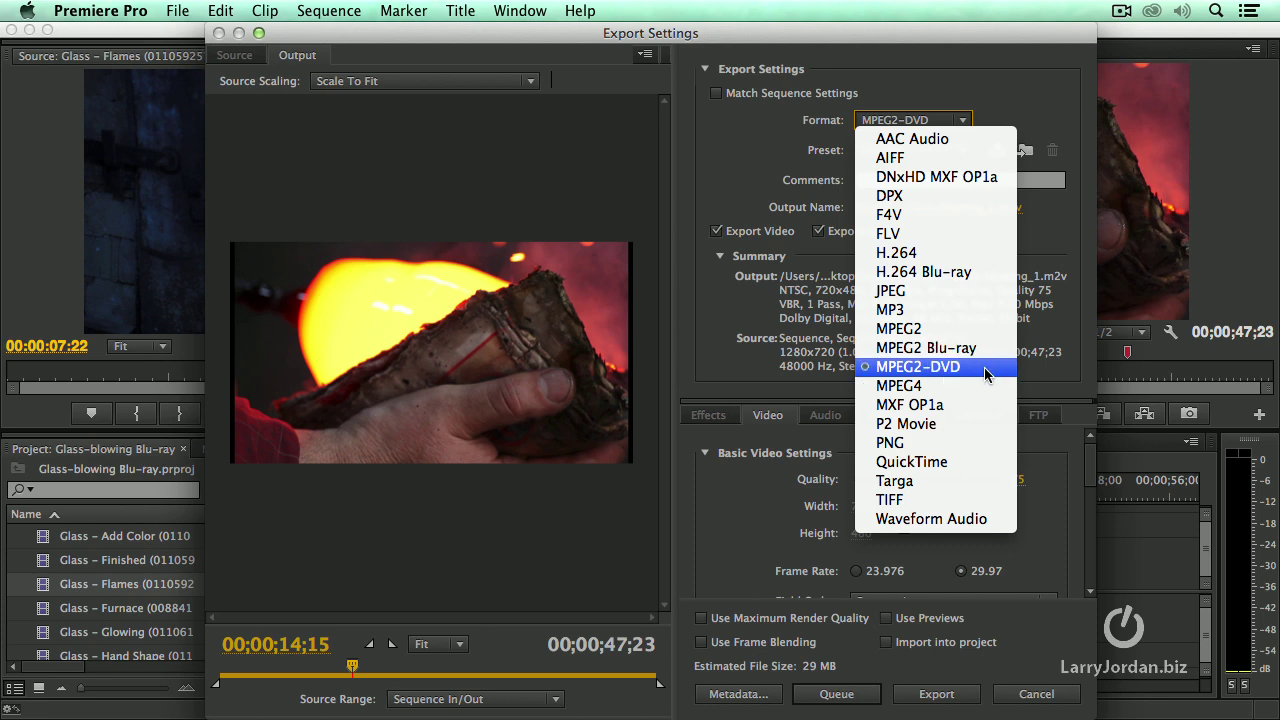
pyautogui.click(992, 279)
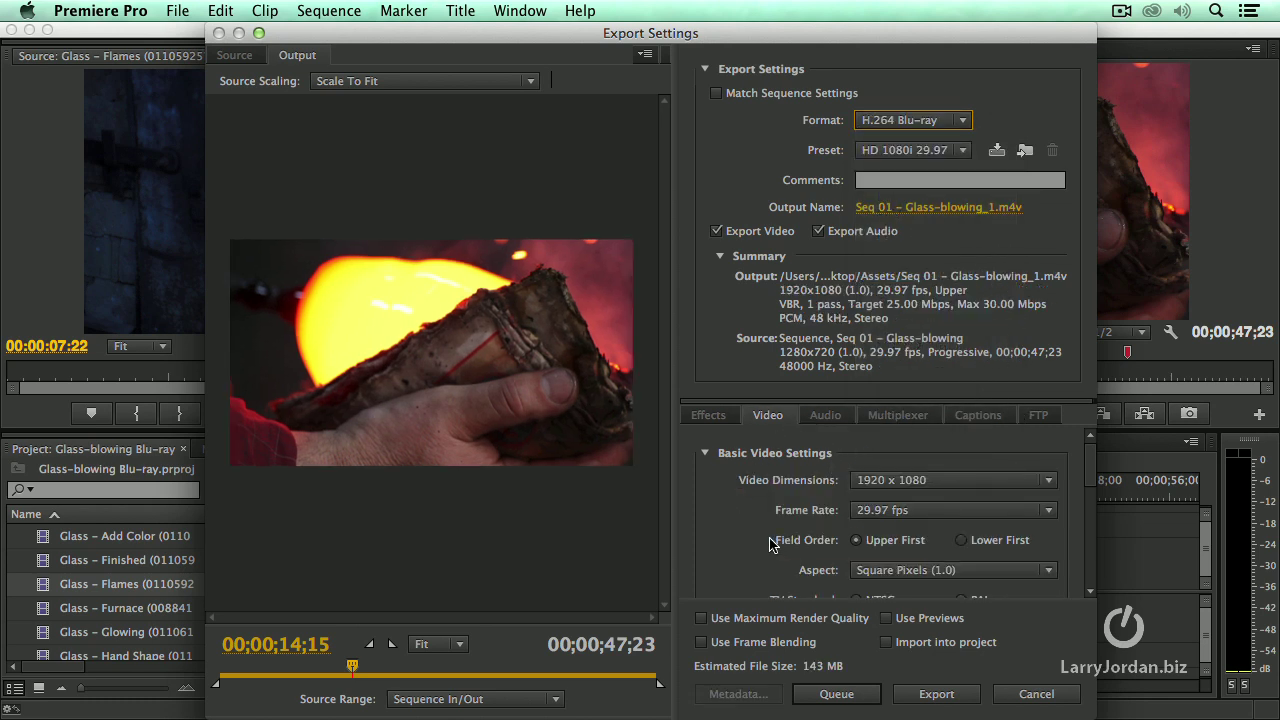
pyautogui.click(954, 482)
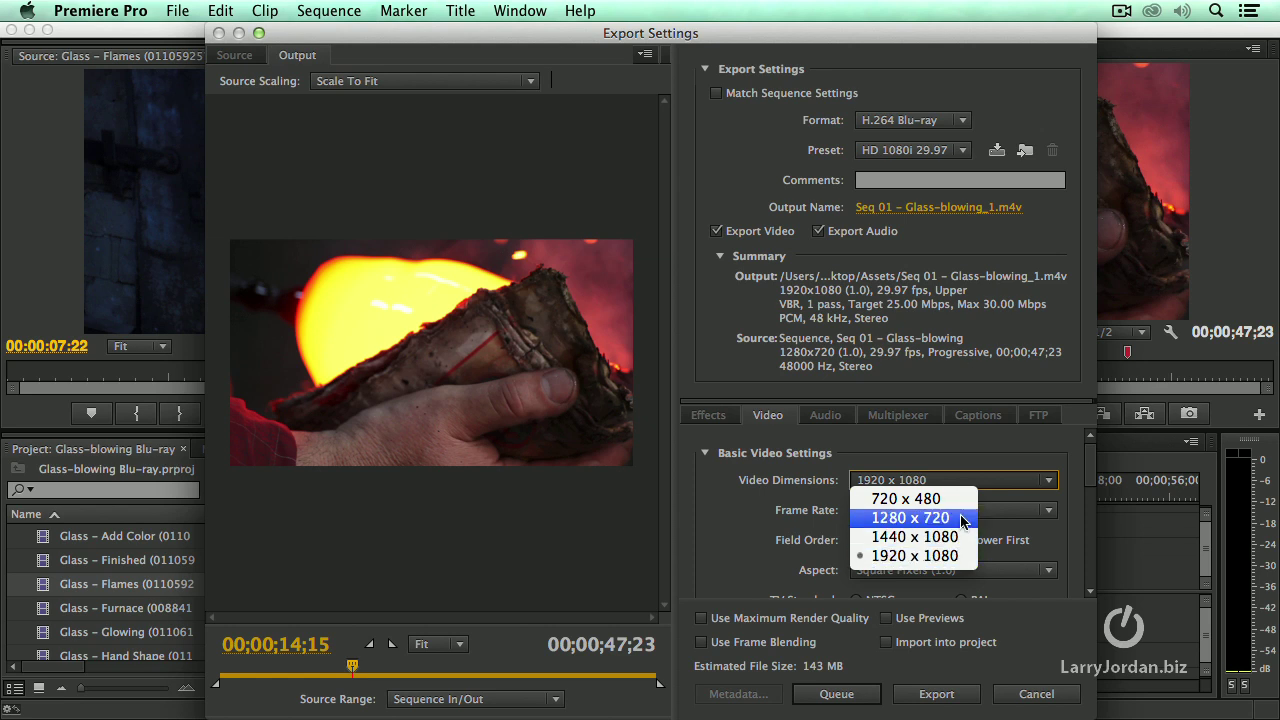
pyautogui.click(962, 519)
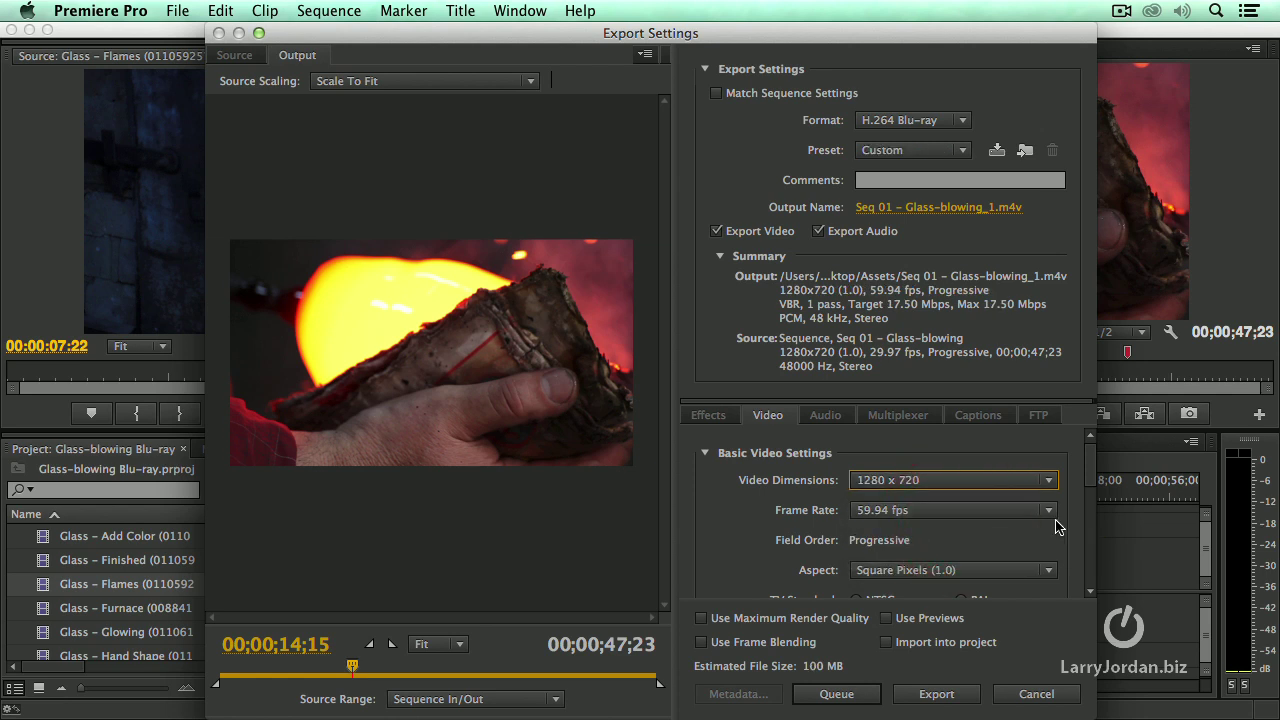
pyautogui.moveTo(1090, 502); pyautogui.dragTo(1090, 517)
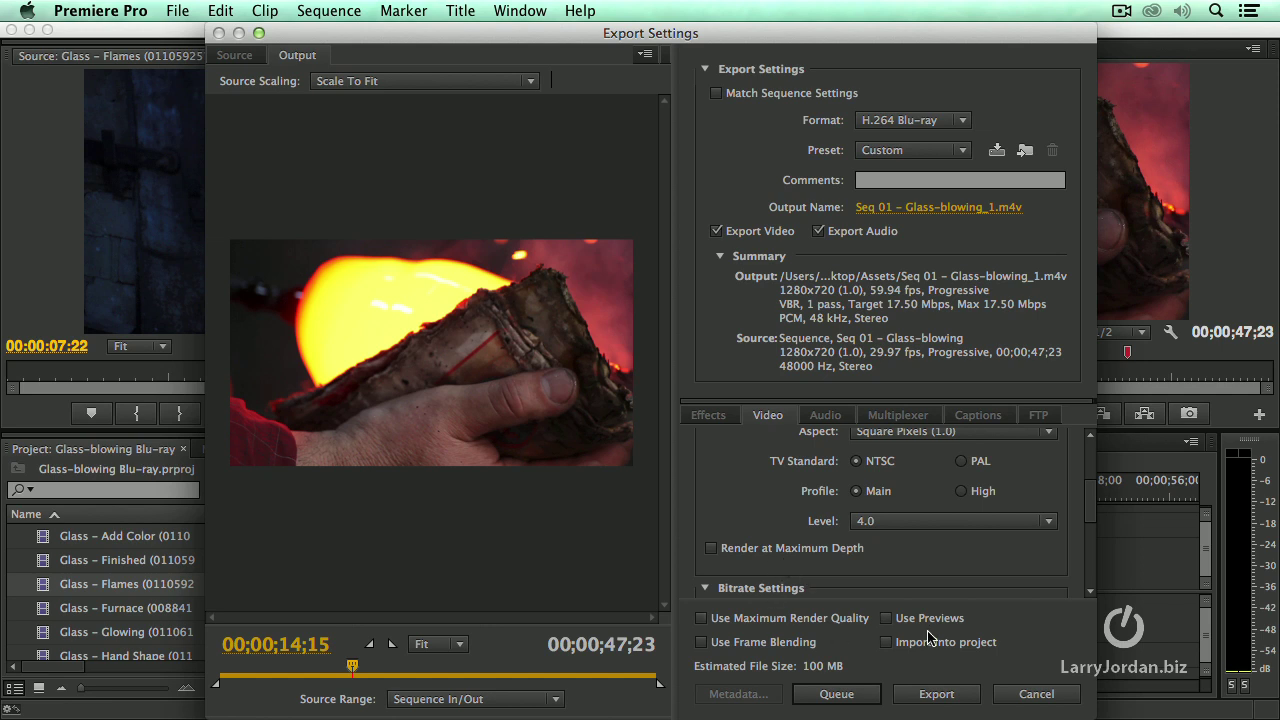
# Set the Blu-ray audio format to Dolby Digital and review its codec, sample rate and bitrate settings
pyautogui.click(826, 416)
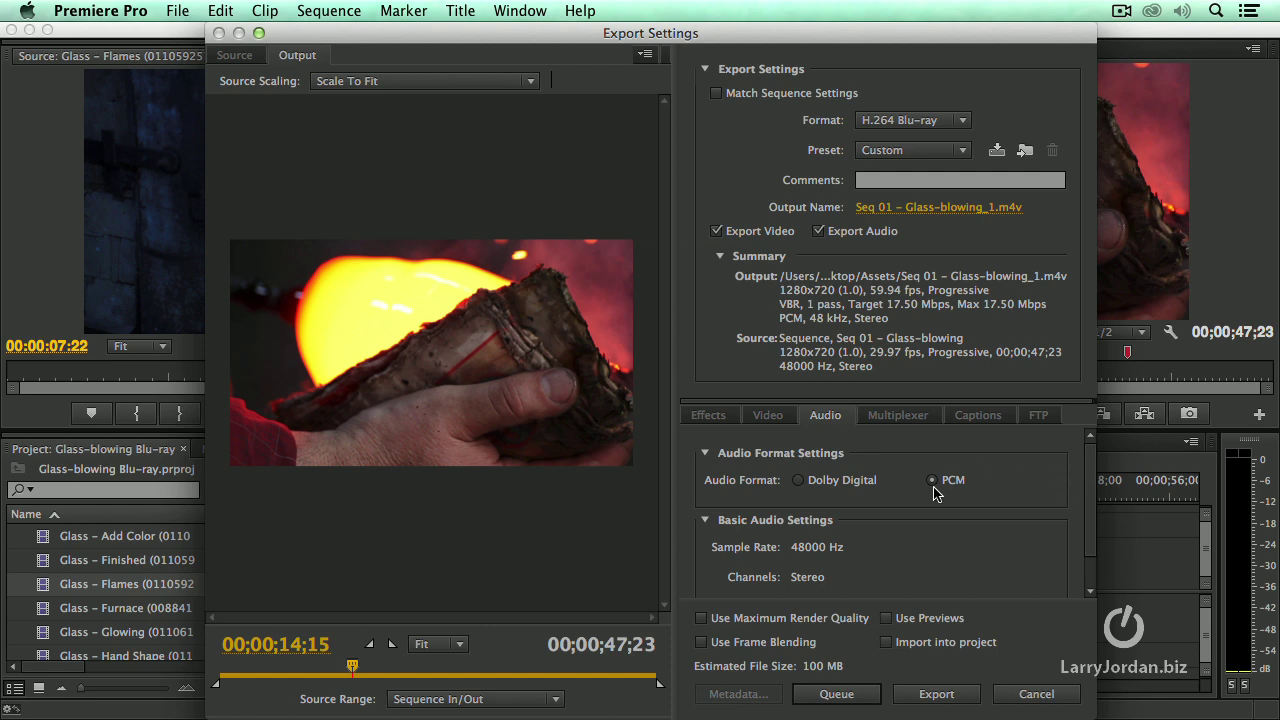
pyautogui.click(848, 481)
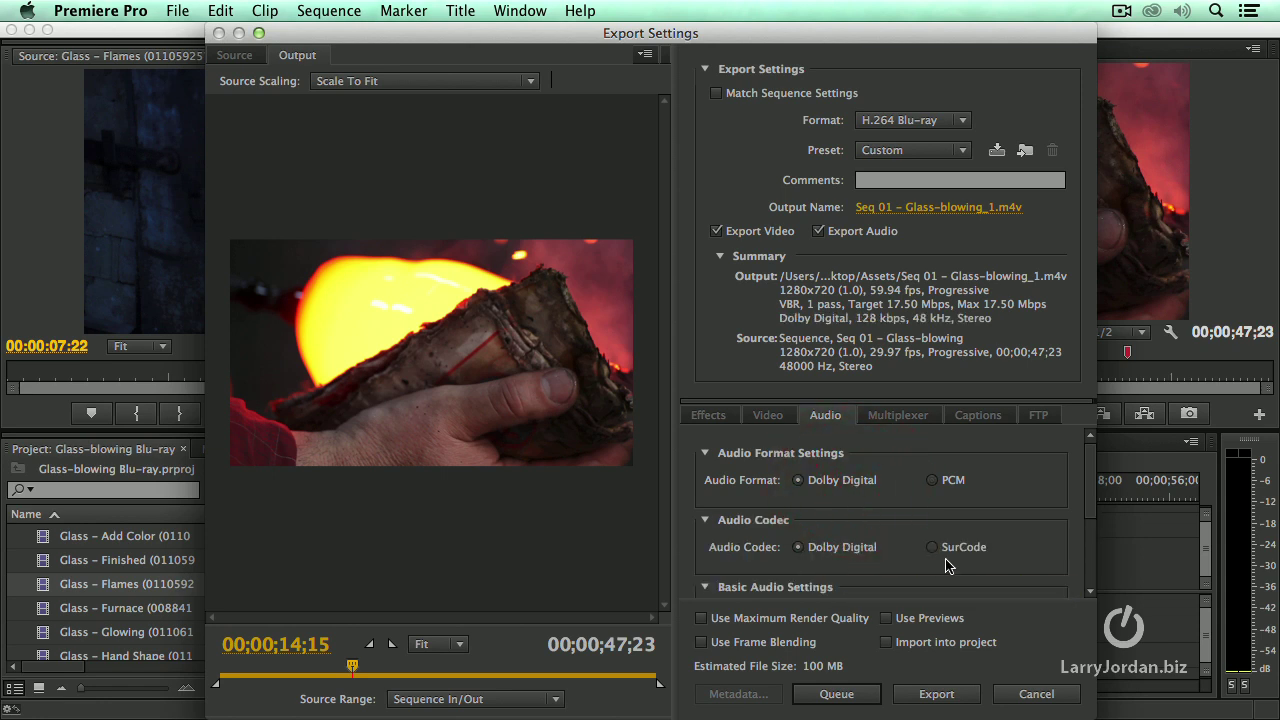
pyautogui.moveTo(1090, 505); pyautogui.dragTo(1090, 517)
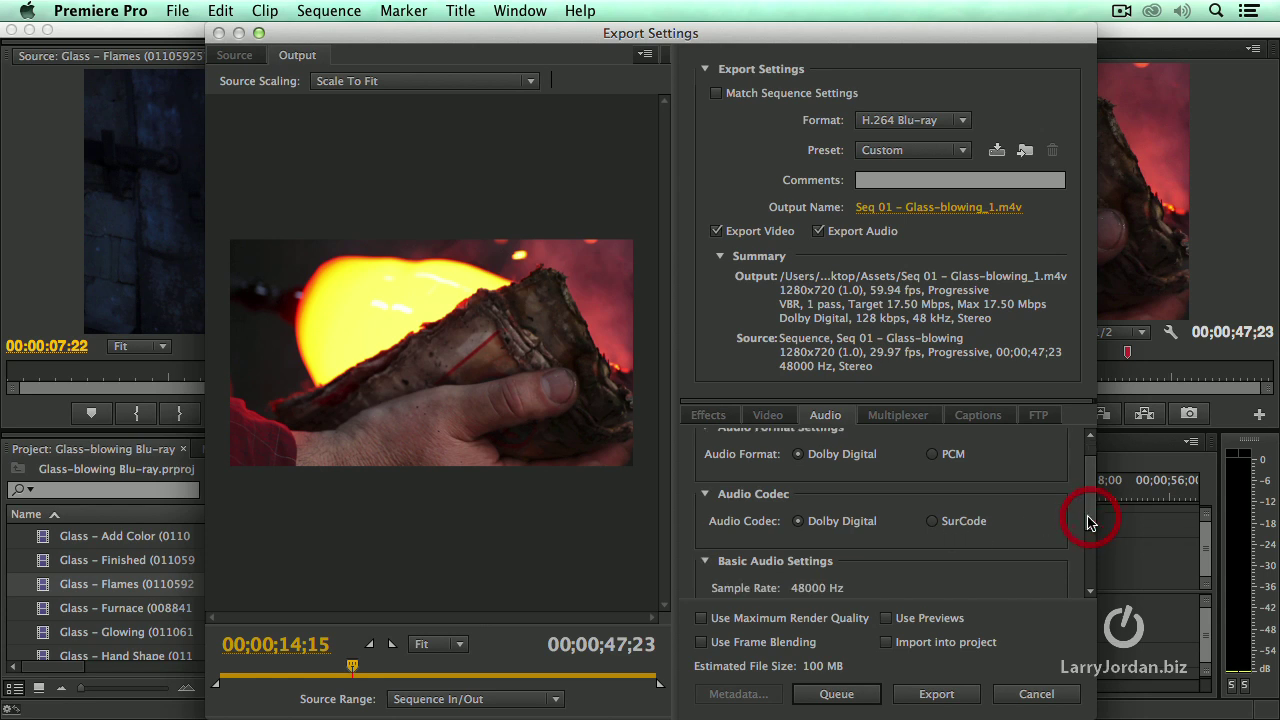
pyautogui.scroll(-3, 1042, 530)
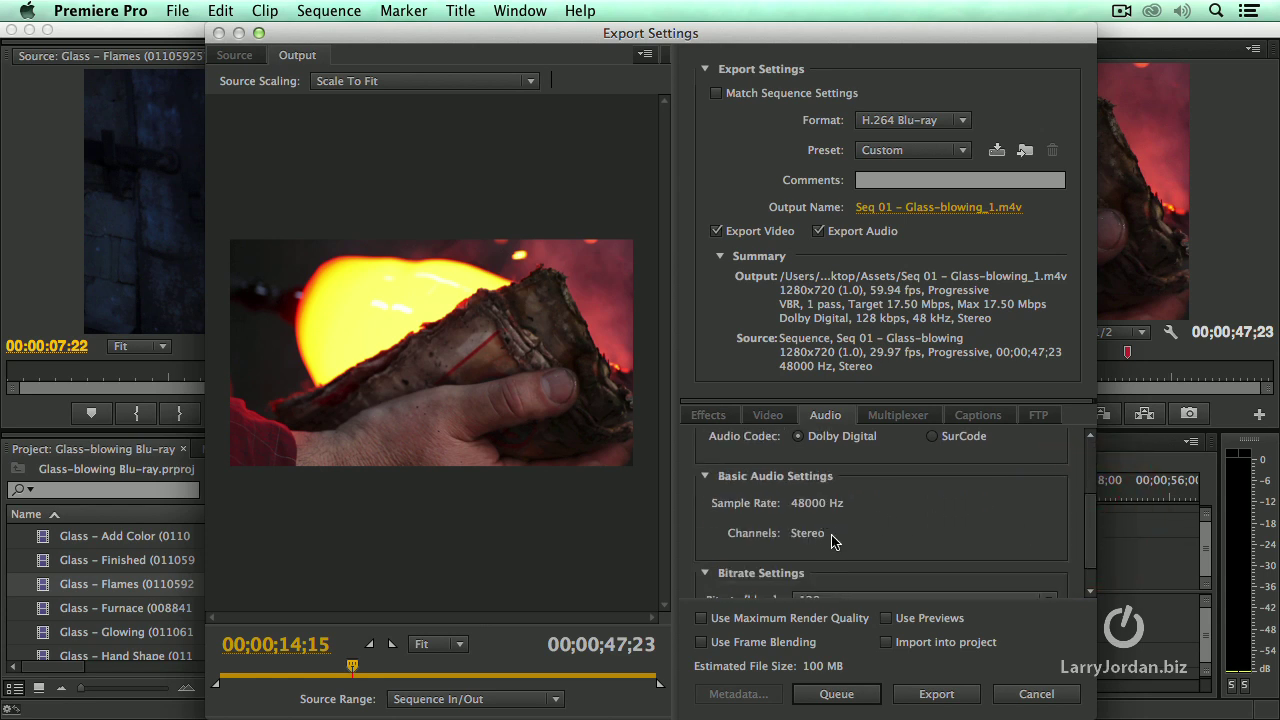
pyautogui.scroll(-1, 914, 538)
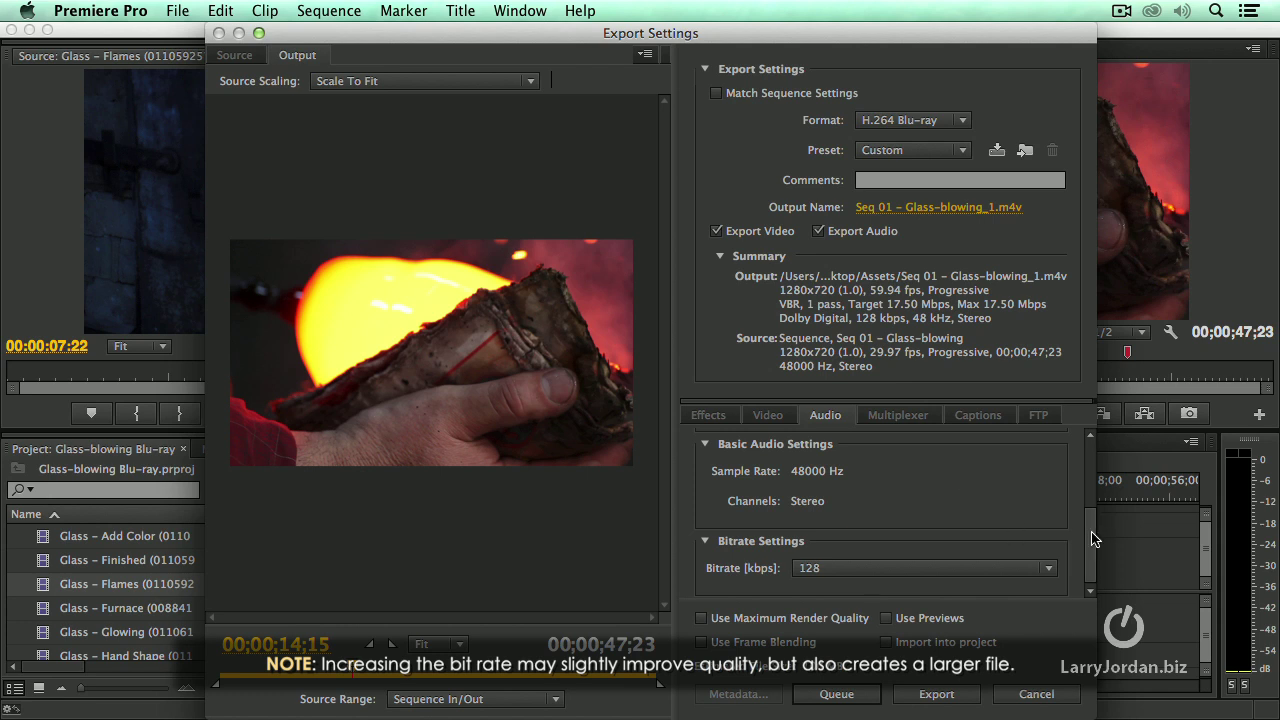
pyautogui.moveTo(1090, 532); pyautogui.dragTo(1090, 445)
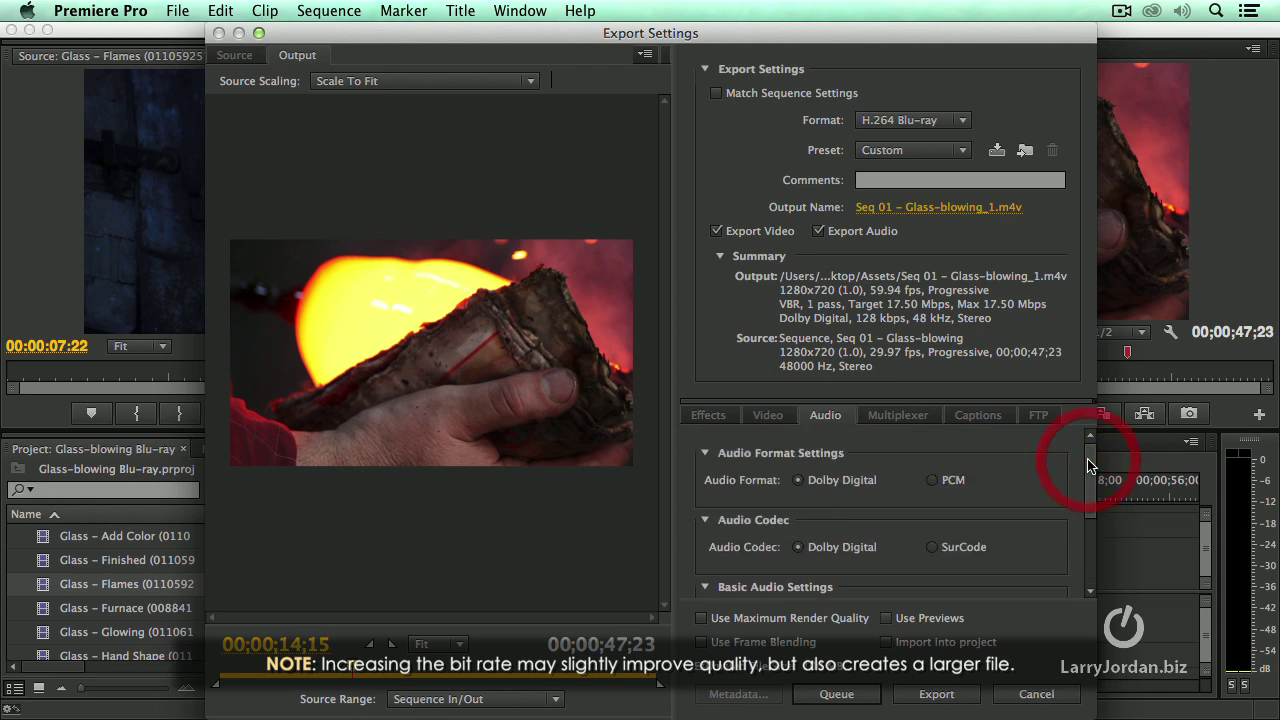